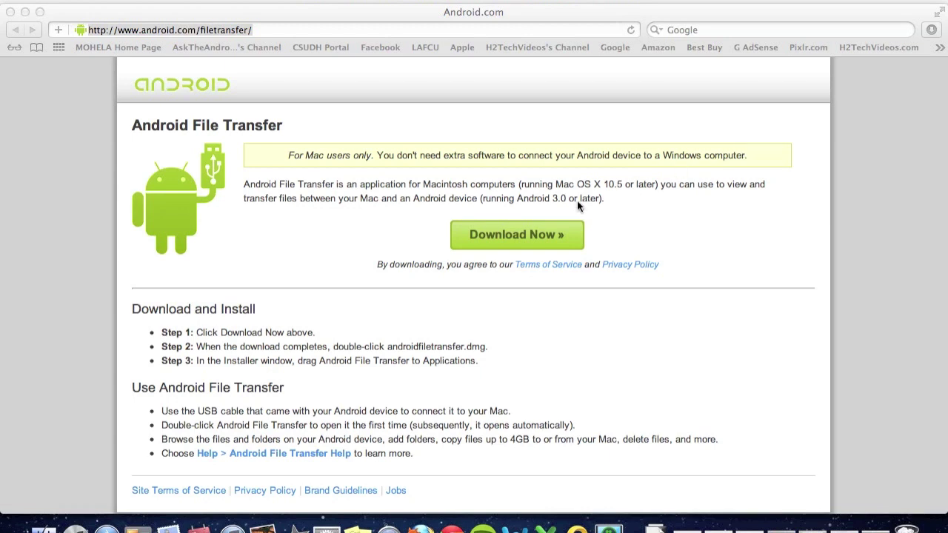
Download the Android File Transfer installer for Mac from android.com and close the browser window.
{"action": "left_click", "coordinate": [504, 242]}
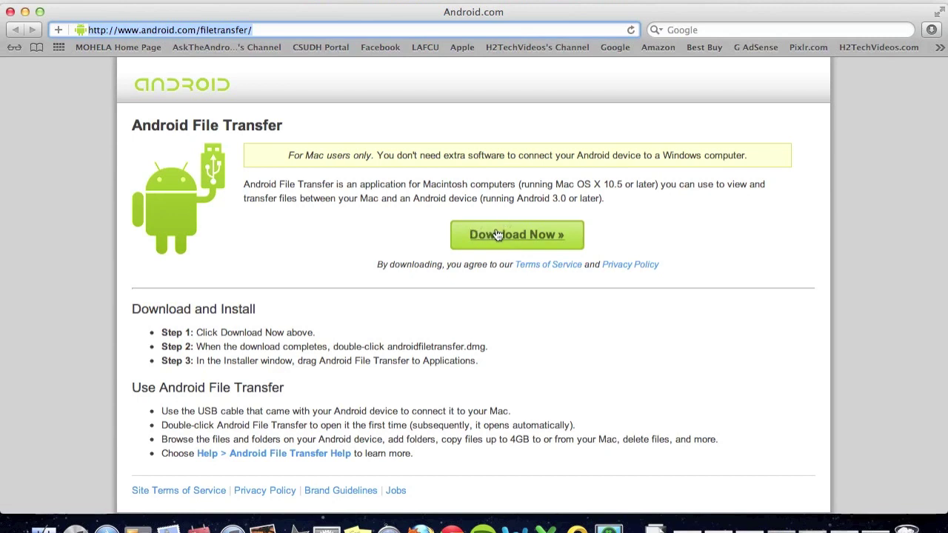
{"action": "left_click", "coordinate": [497, 234]}
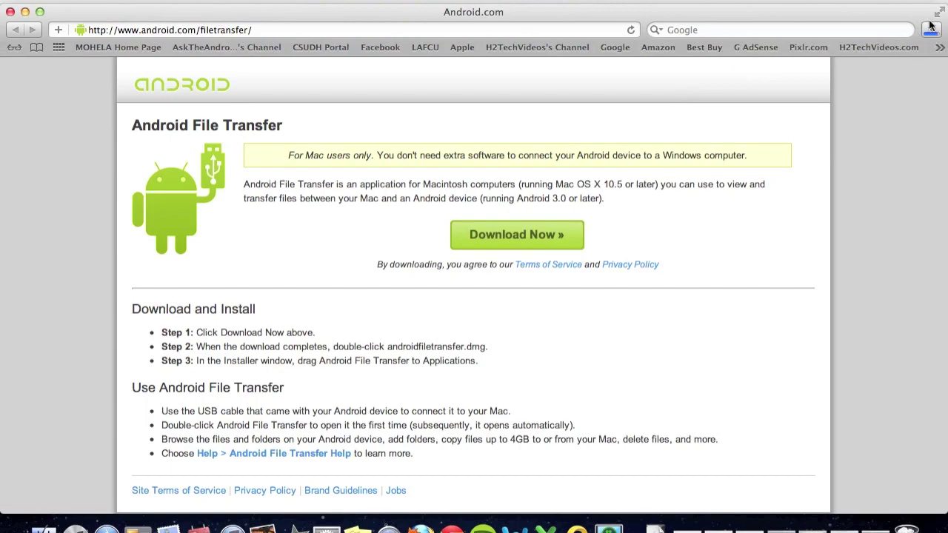
{"action": "left_click", "coordinate": [9, 12]}
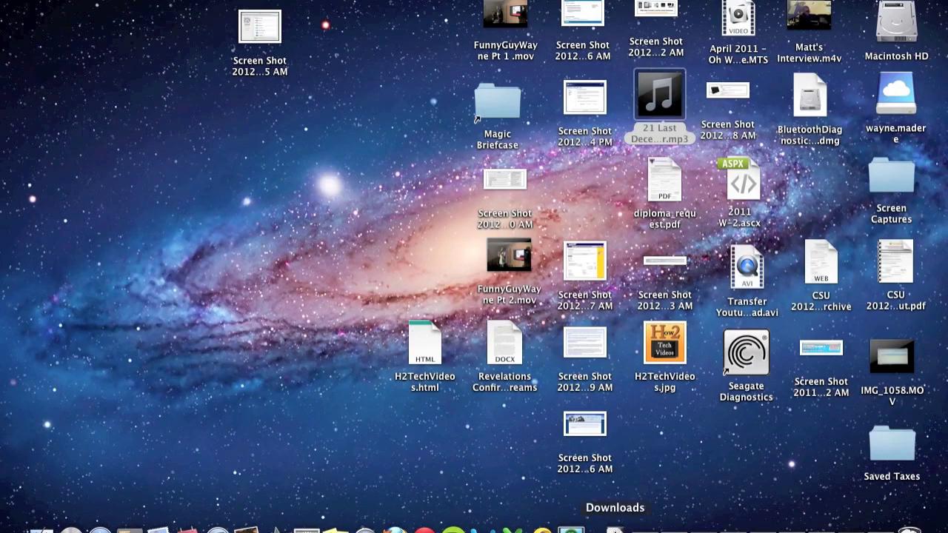
Open the downloaded androidfiletransfer-1.dmg, copy Android File Transfer into the Applications folder, and close the installer window.
{"action": "left_click", "coordinate": [615, 529]}
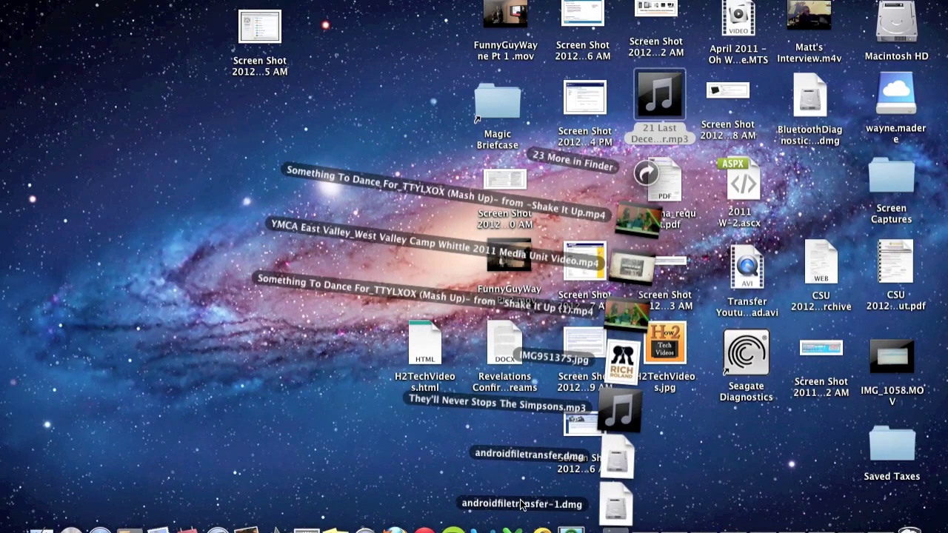
{"action": "left_click", "coordinate": [615, 515]}
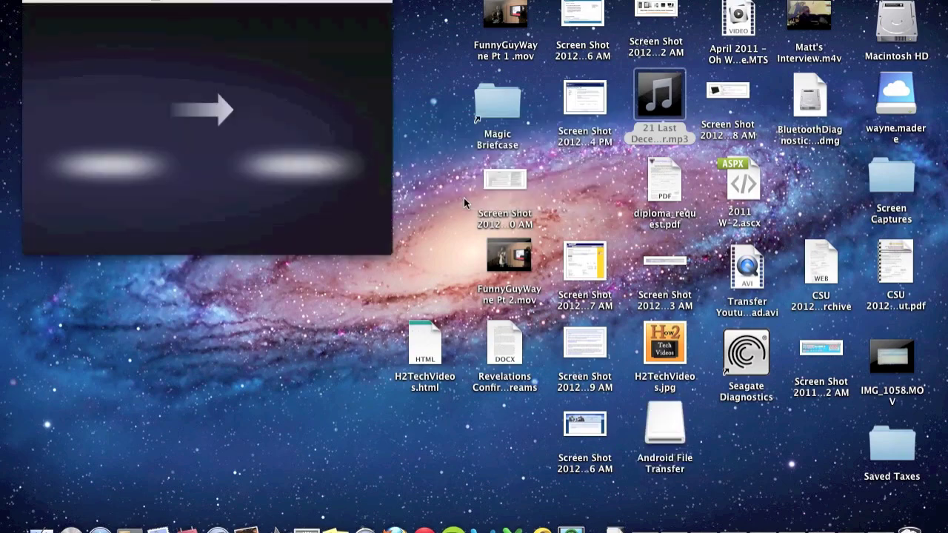
{"action": "left_click_drag", "start_coordinate": [107, 110], "coordinate": [282, 118]}
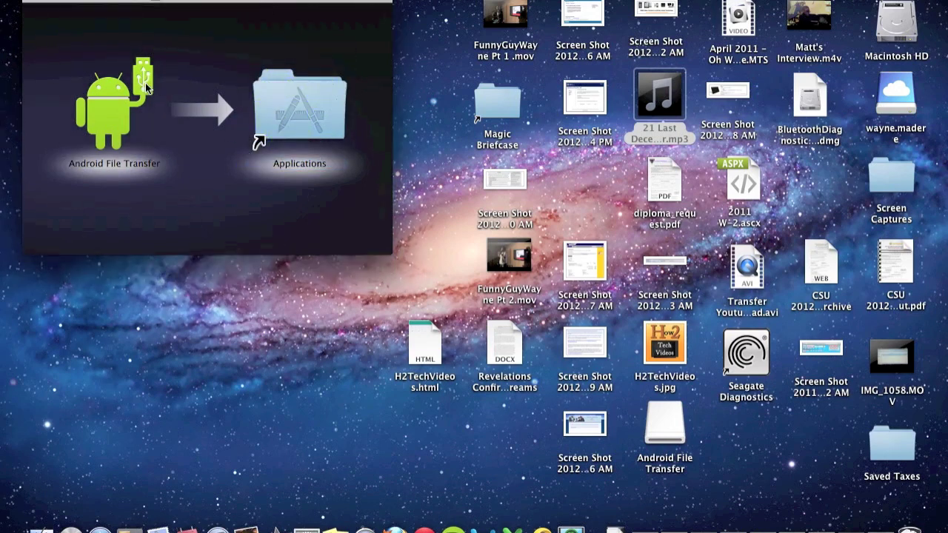
{"action": "left_click", "coordinate": [33, 4]}
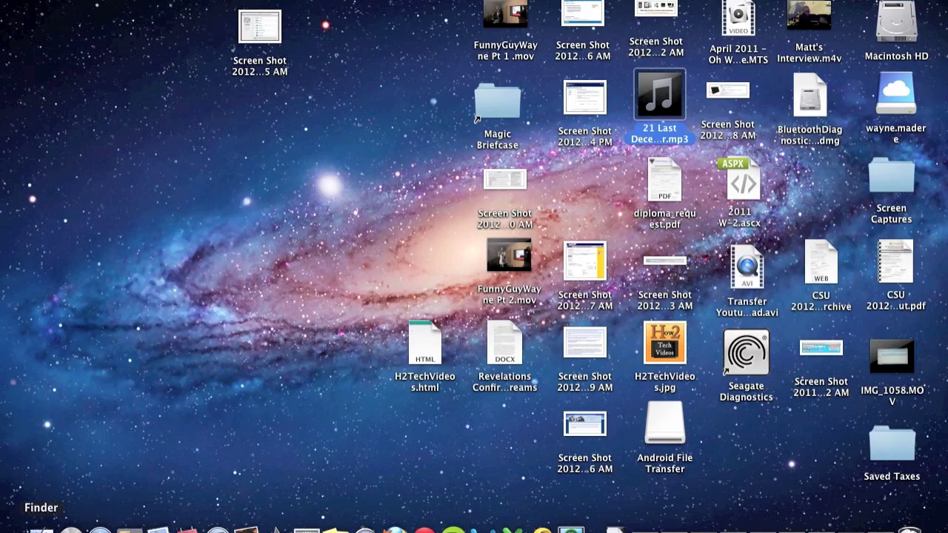
Launch Android File Transfer from the Applications folder in Finder, allowing the internet-downloaded application to open.
{"action": "left_click", "coordinate": [41, 527]}
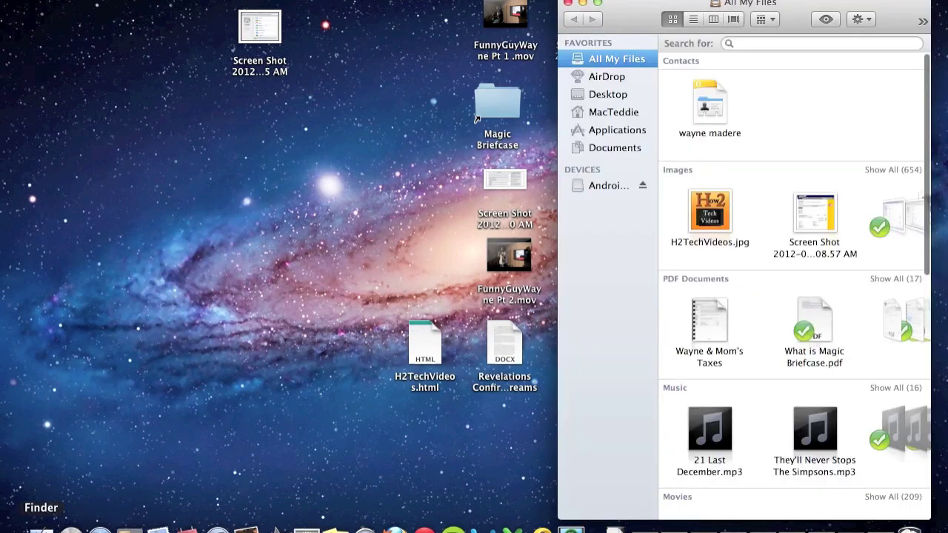
{"action": "left_click", "coordinate": [610, 132]}
{"action": "left_click_drag", "start_coordinate": [624, 11], "coordinate": [311, 24]}
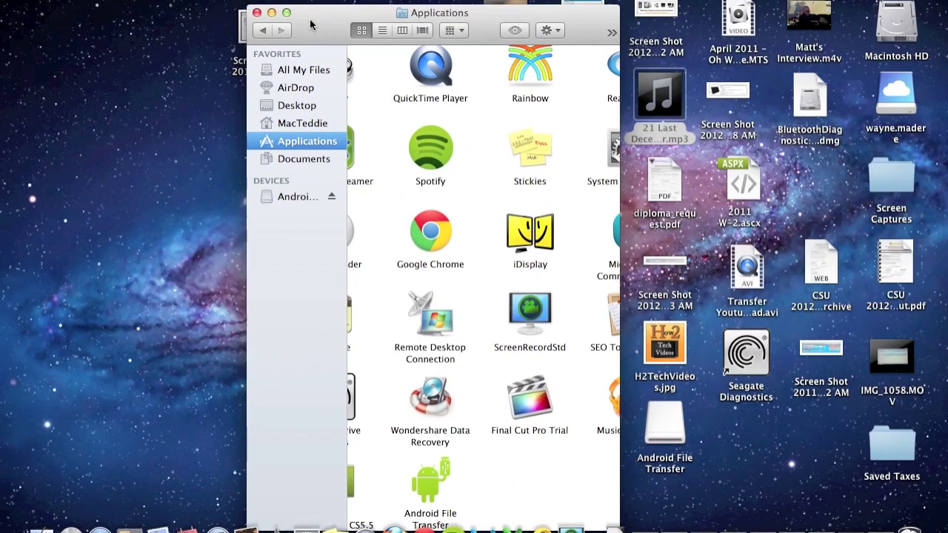
{"action": "left_click", "coordinate": [433, 486]}
{"action": "double_click", "coordinate": [433, 487]}
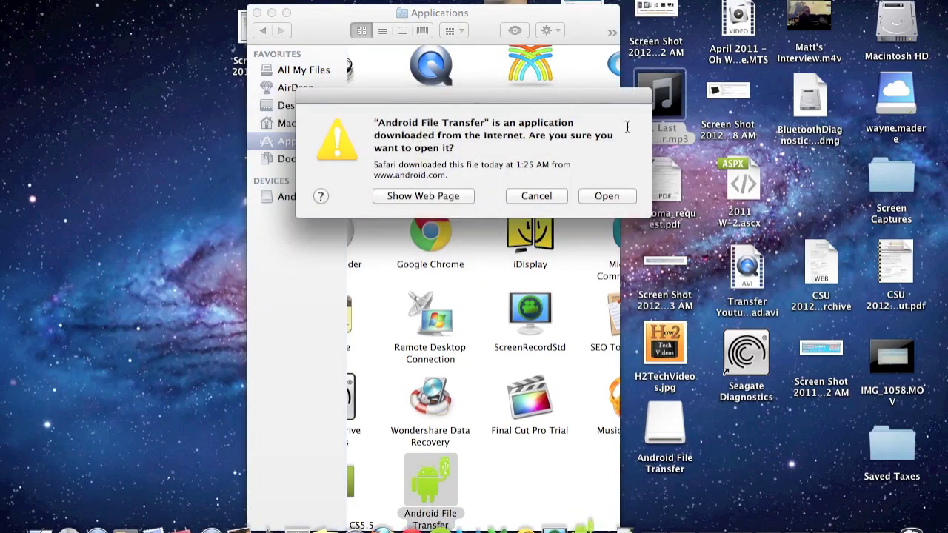
{"action": "left_click", "coordinate": [616, 199]}
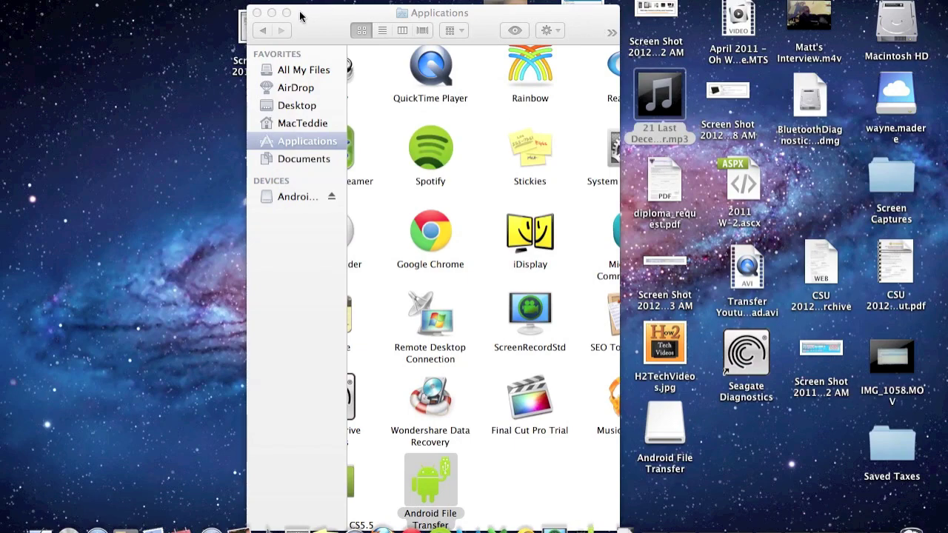
Expand the Music folder on the Transformer TF101 and arrange the device and Finder windows side by side.
{"action": "left_click", "coordinate": [271, 14]}
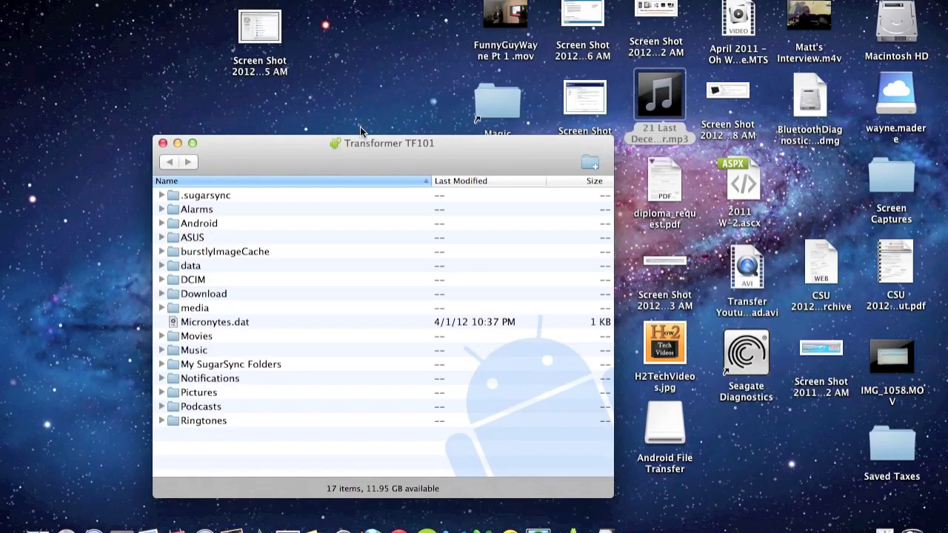
{"action": "left_click_drag", "start_coordinate": [275, 155], "coordinate": [134, 20]}
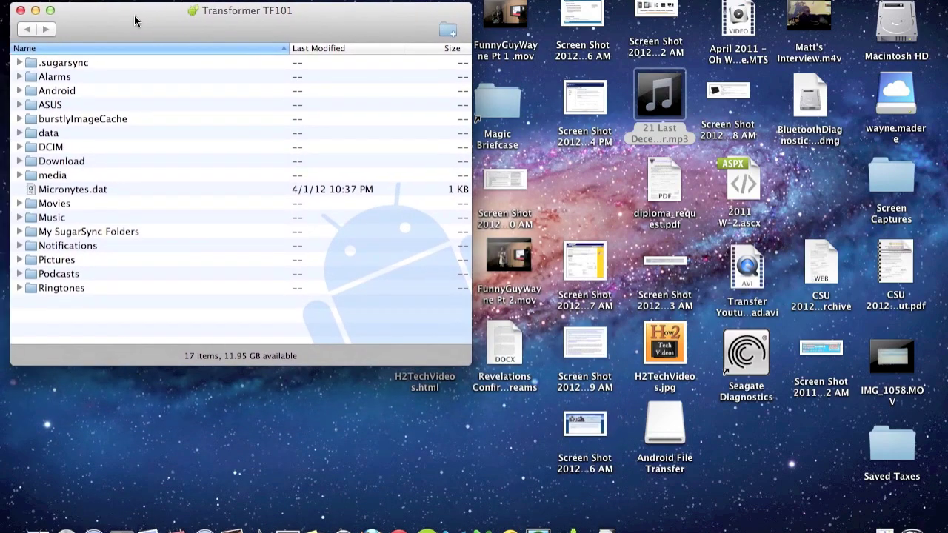
{"action": "left_click", "coordinate": [20, 218]}
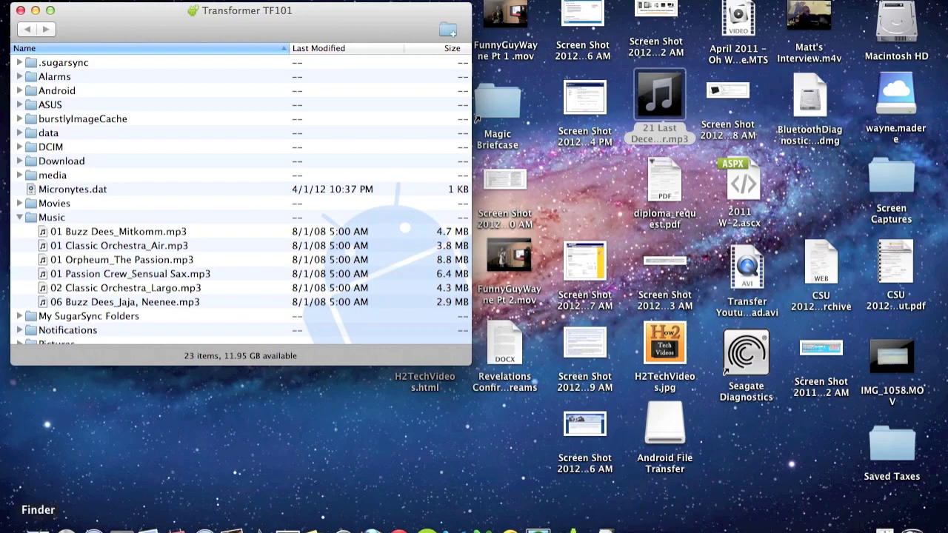
{"action": "left_click", "coordinate": [39, 528]}
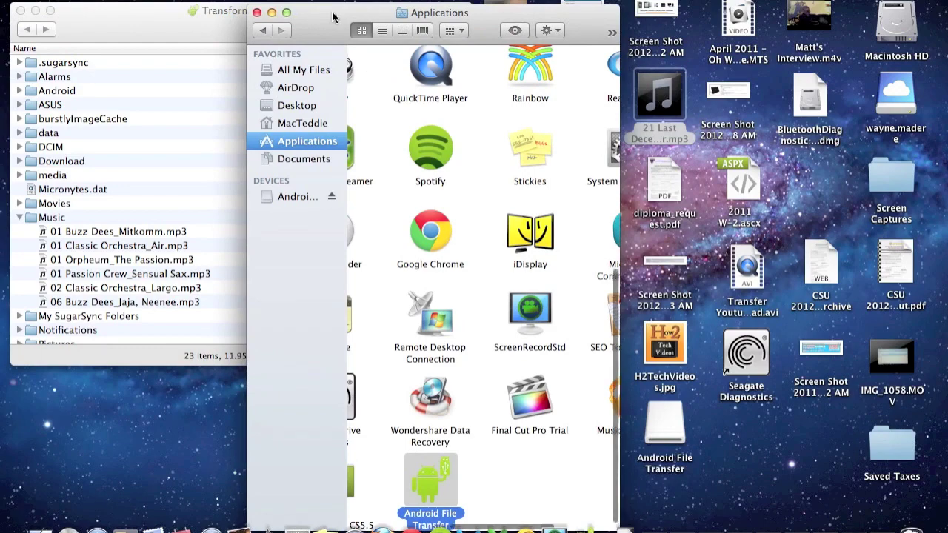
{"action": "left_click_drag", "start_coordinate": [322, 8], "coordinate": [554, 1]}
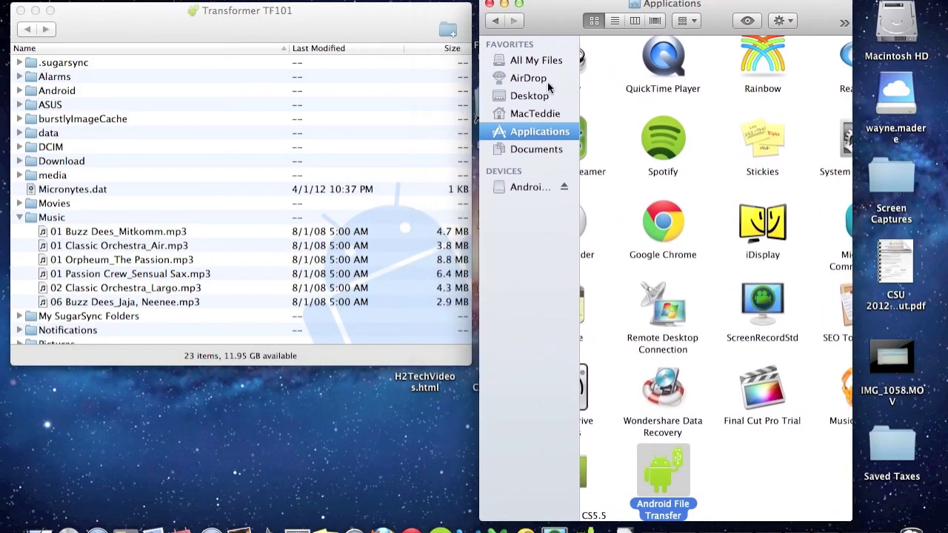
Look through the Mac home folder's Music and iTunes folders for a song to transfer.
{"action": "left_click", "coordinate": [534, 114]}
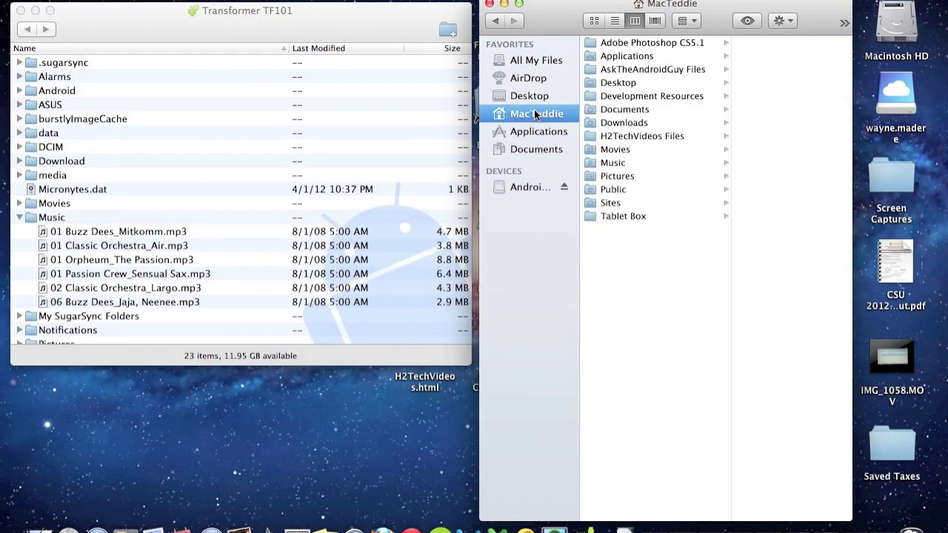
{"action": "left_click", "coordinate": [614, 162]}
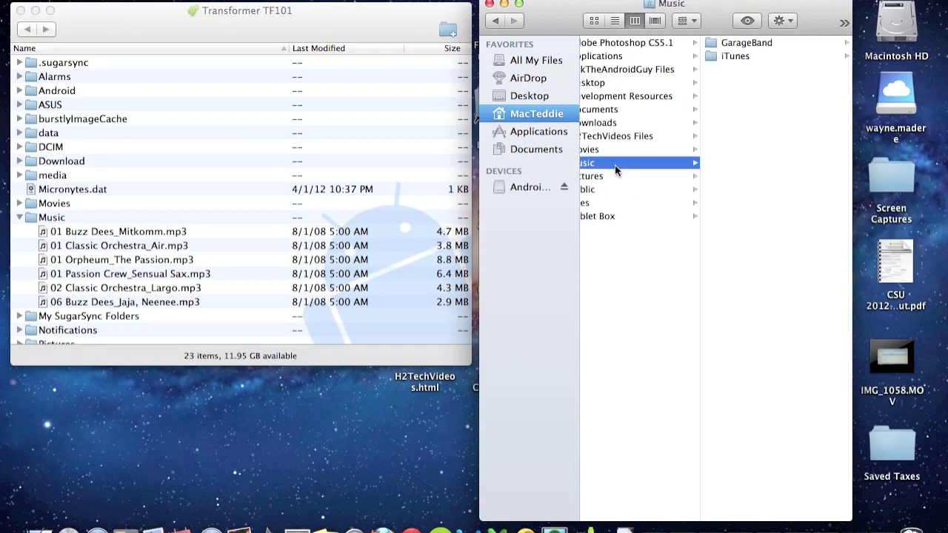
{"action": "left_click", "coordinate": [735, 57]}
{"action": "scroll", "coordinate": [753, 169], "scroll_direction": "left", "scroll_amount": 2}
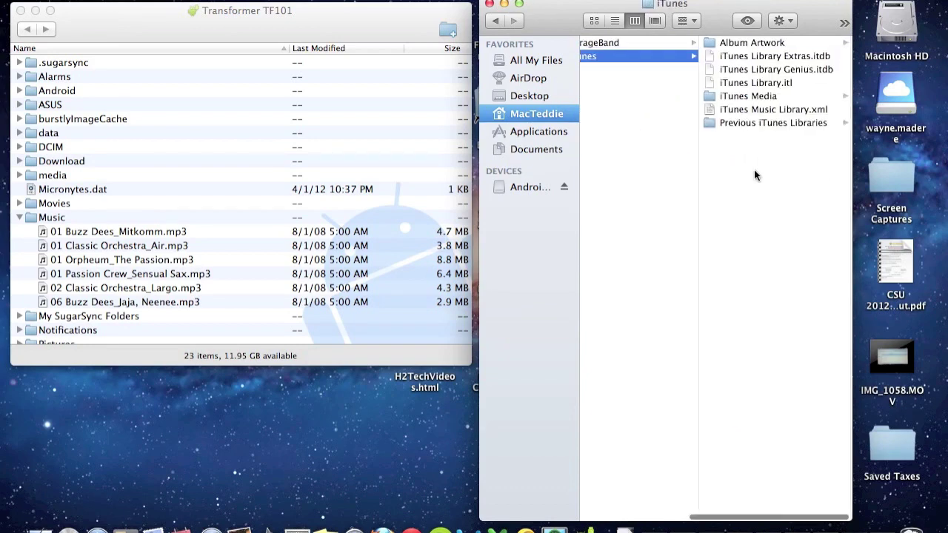
{"action": "scroll", "coordinate": [754, 169], "scroll_direction": "right", "scroll_amount": 2}
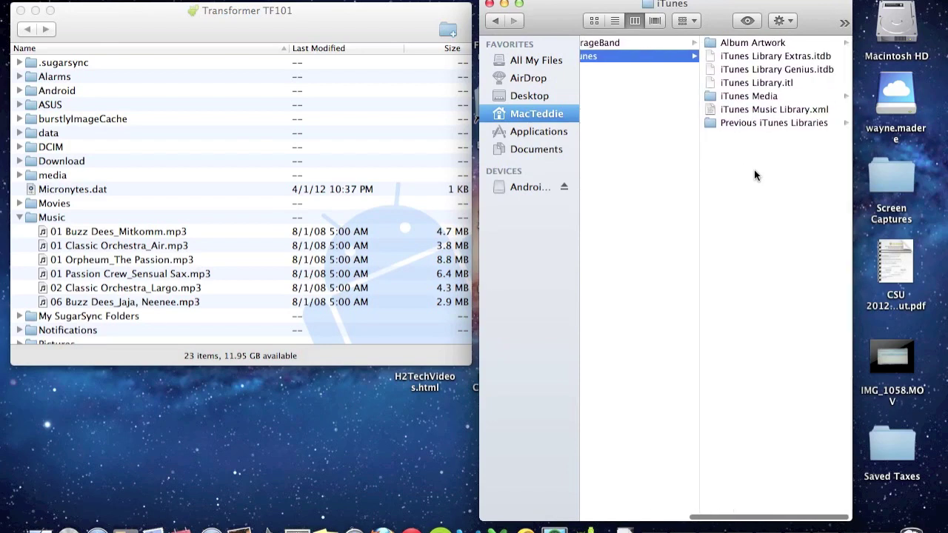
{"action": "scroll", "coordinate": [754, 171], "scroll_direction": "left", "scroll_amount": 5}
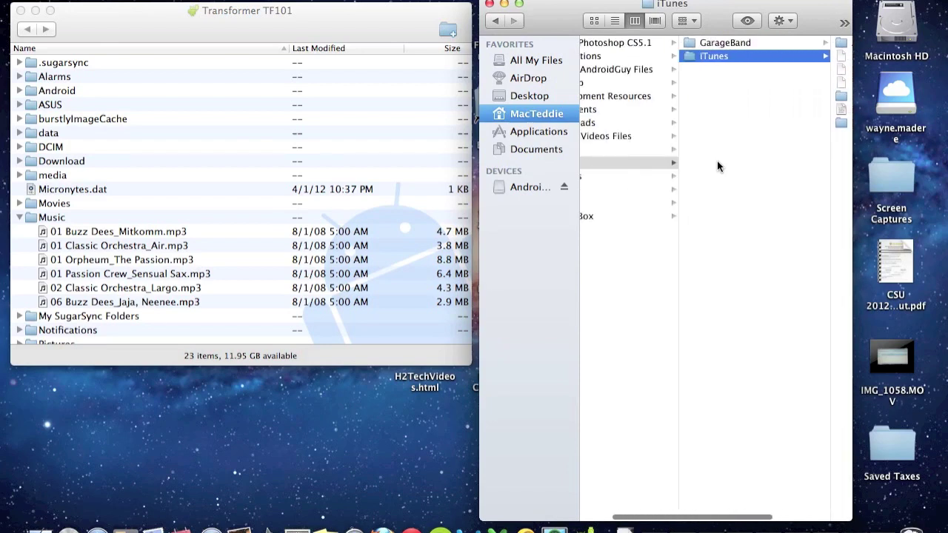
Copy "Introducing Level 3-16 -.mp3" from the desktop's Magic Briefcase folder into the tablet's Music folder, then collapse that folder.
{"action": "left_click", "coordinate": [533, 96]}
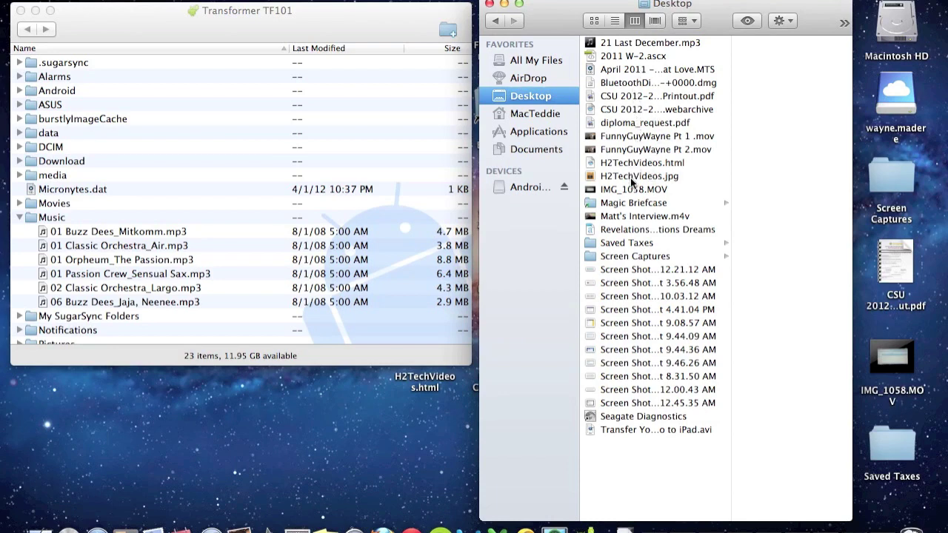
{"action": "left_click", "coordinate": [633, 202]}
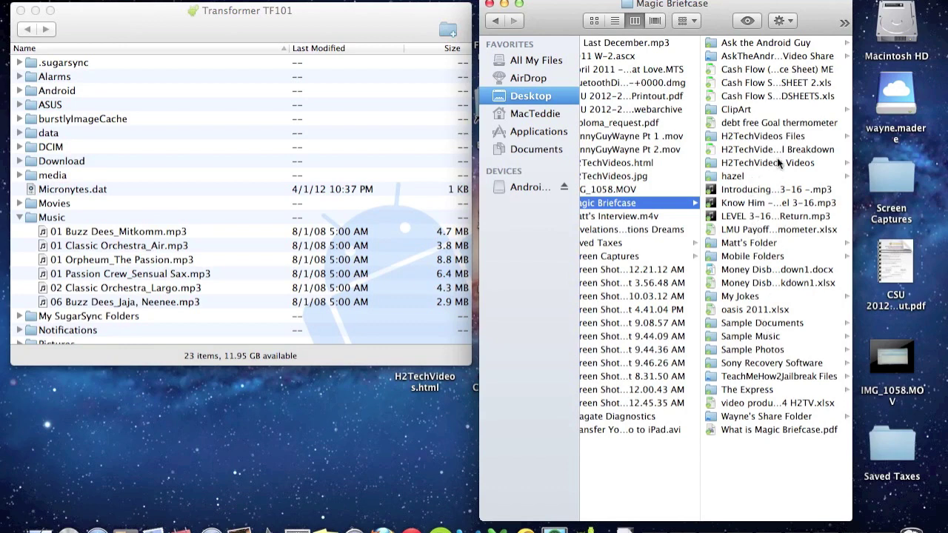
{"action": "left_click", "coordinate": [746, 190]}
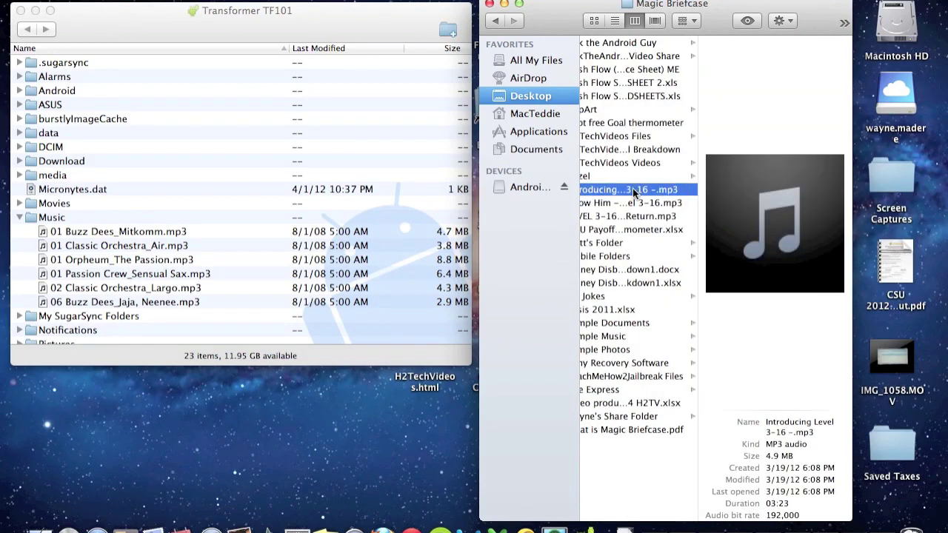
{"action": "left_click_drag", "start_coordinate": [634, 193], "coordinate": [123, 225]}
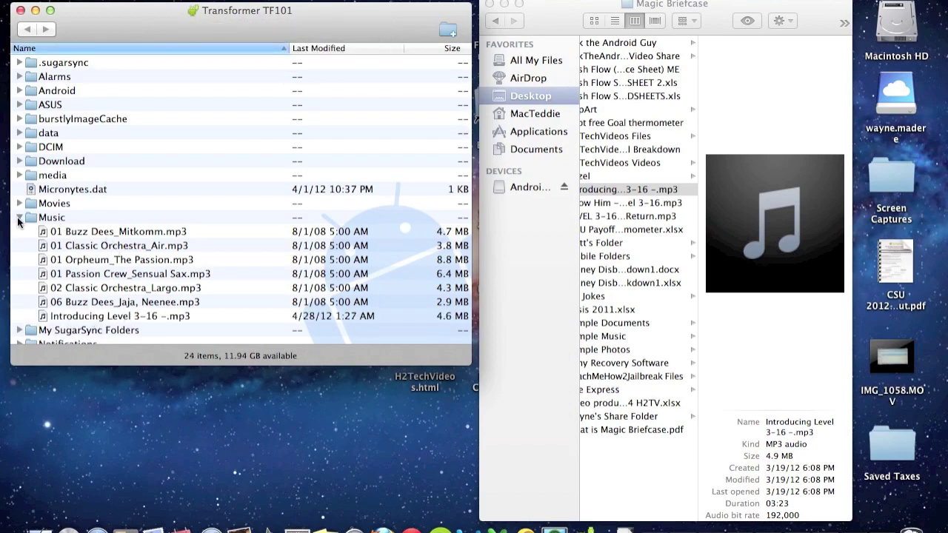
{"action": "left_click", "coordinate": [19, 218]}
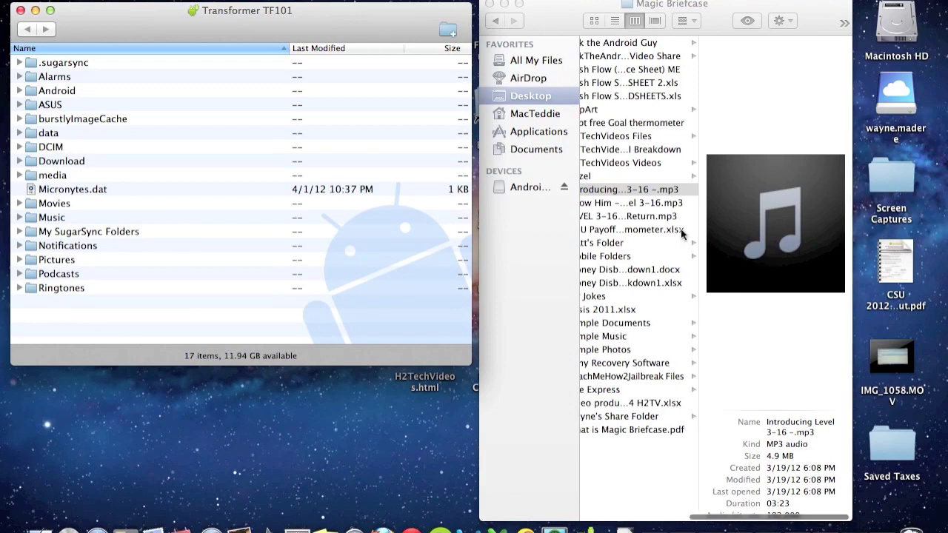
Try to copy H2TechVideos.jpg from the Mac desktop into the tablet's Pictures folder.
{"action": "left_click", "coordinate": [532, 102]}
{"action": "scroll", "coordinate": [662, 147], "scroll_direction": "left", "scroll_amount": 1}
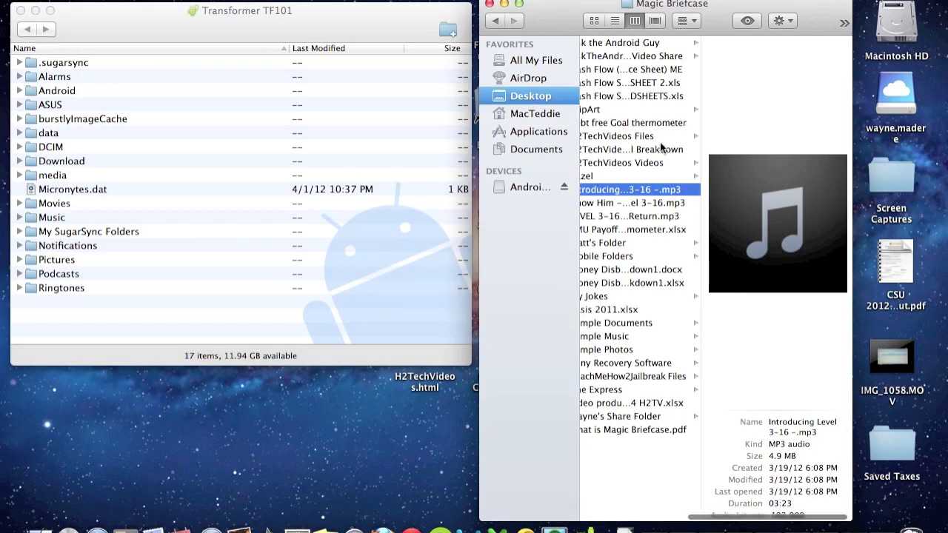
{"action": "scroll", "coordinate": [681, 126], "scroll_direction": "left", "scroll_amount": 5}
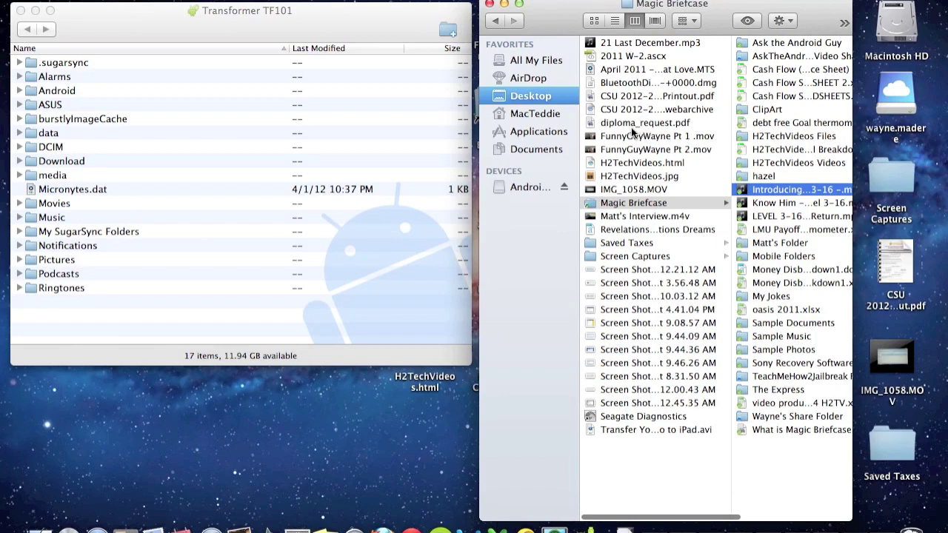
{"action": "left_click", "coordinate": [622, 177]}
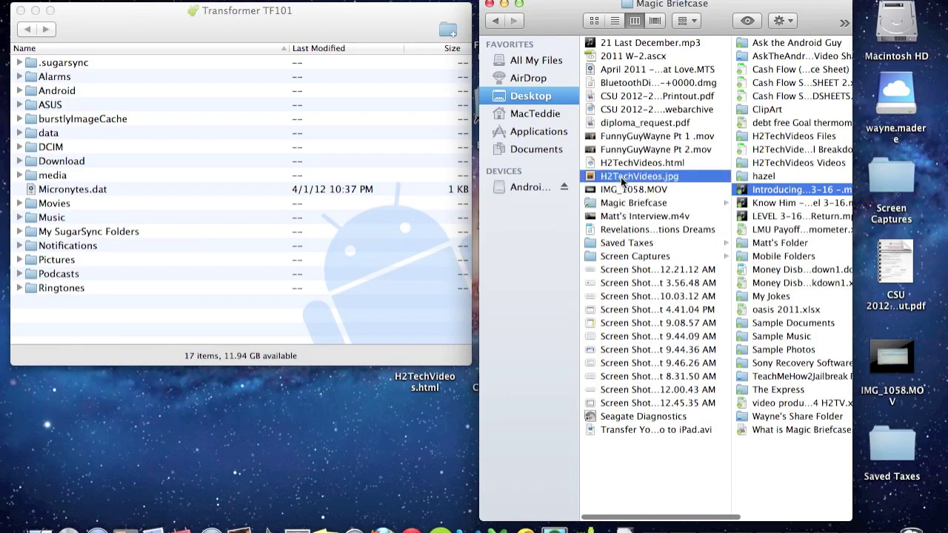
{"action": "left_click_drag", "start_coordinate": [638, 180], "coordinate": [80, 260]}
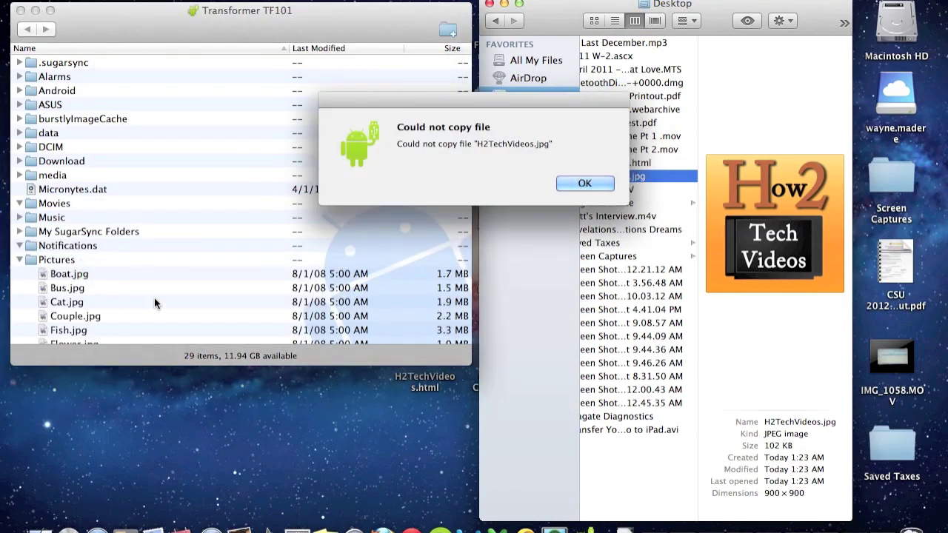
{"action": "left_click", "coordinate": [584, 183]}
Try again to copy H2TechVideos.jpg, using its file preview, among the images in the tablet's expanded Pictures folder.
{"action": "scroll", "coordinate": [213, 291], "scroll_direction": "down", "scroll_amount": 3}
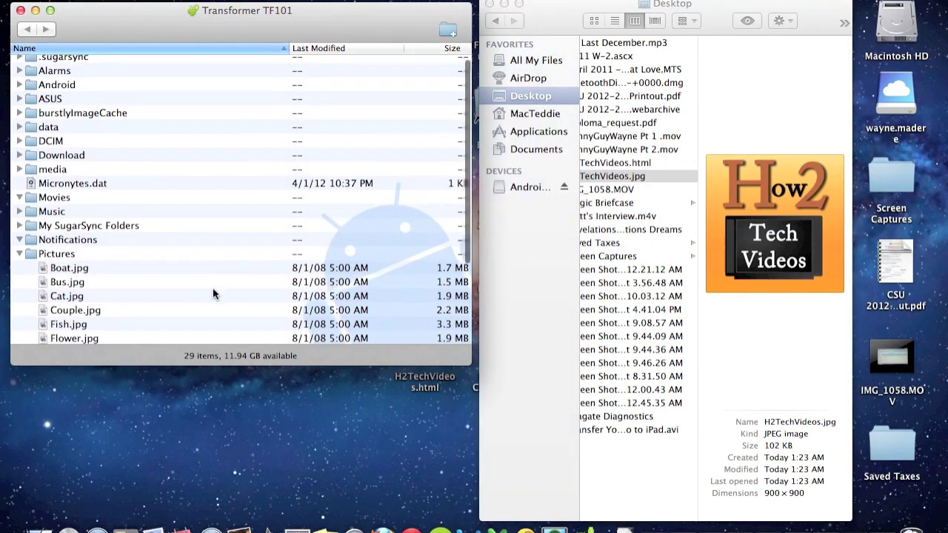
{"action": "scroll", "coordinate": [212, 290], "scroll_direction": "down", "scroll_amount": 5}
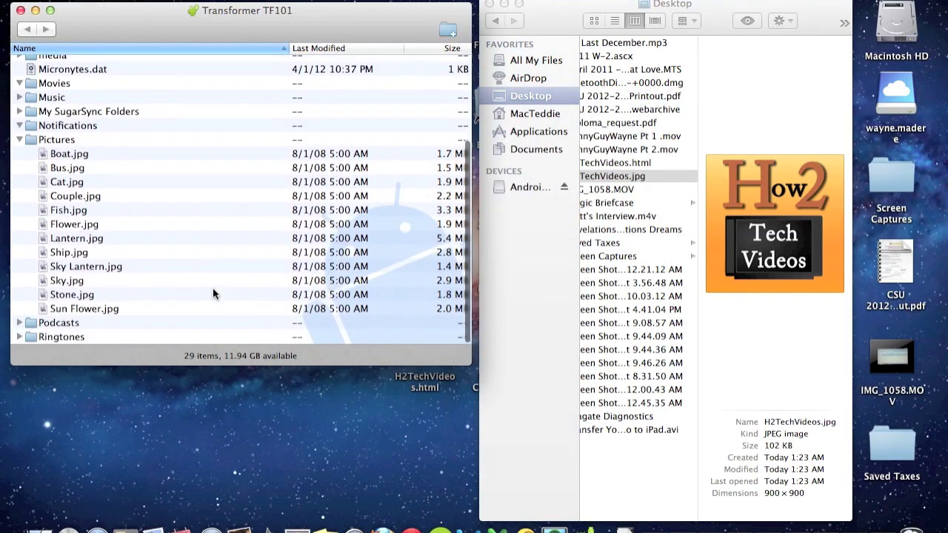
{"action": "left_click_drag", "start_coordinate": [798, 250], "coordinate": [114, 237]}
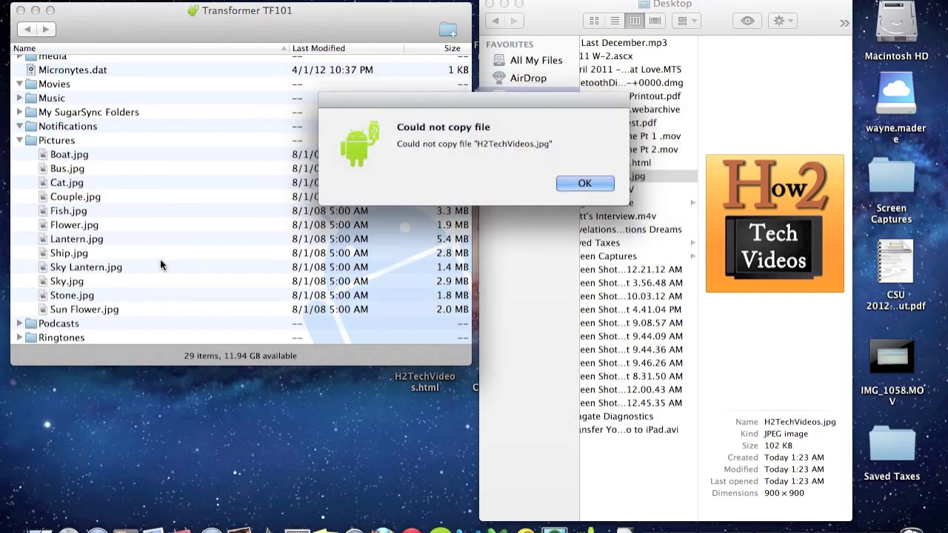
{"action": "left_click", "coordinate": [585, 183]}
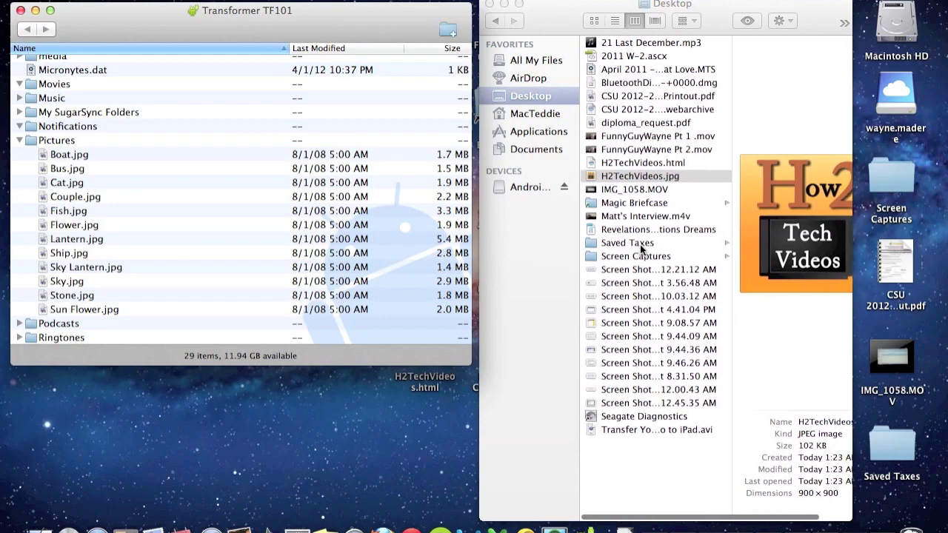
Copy the Work Smart image from the Mac home folder's Pictures into the tablet's Pictures folder, then collapse that folder.
{"action": "left_click", "coordinate": [523, 119]}
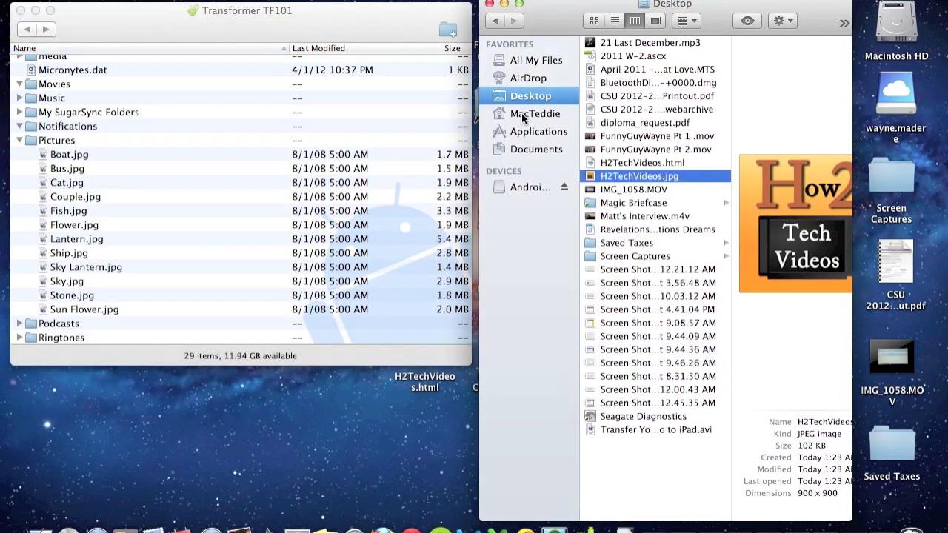
{"action": "left_click", "coordinate": [520, 115]}
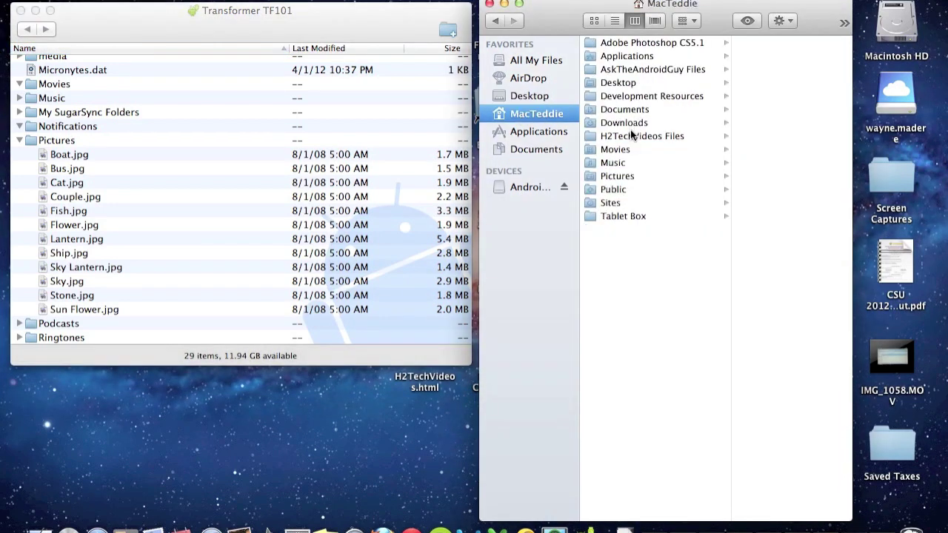
{"action": "left_click", "coordinate": [622, 188]}
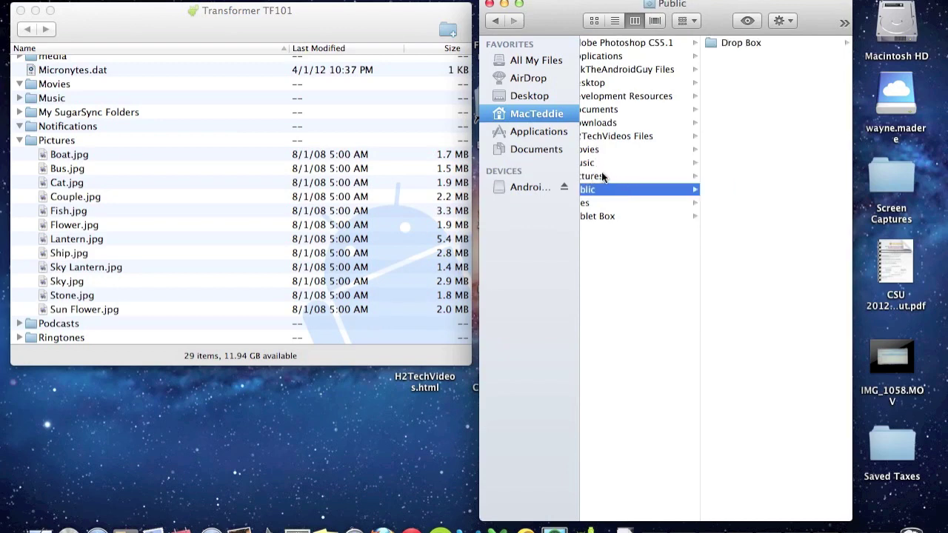
{"action": "left_click", "coordinate": [602, 174]}
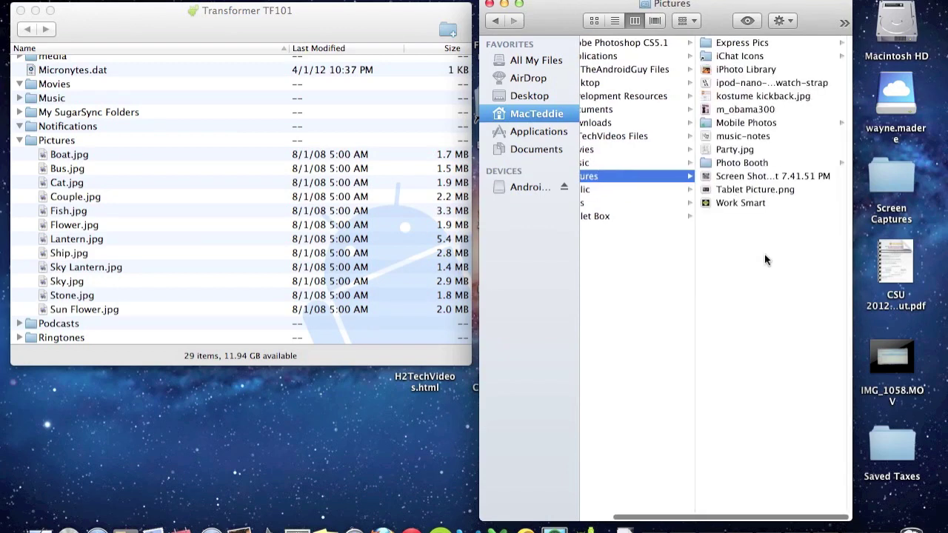
{"action": "left_click", "coordinate": [741, 203]}
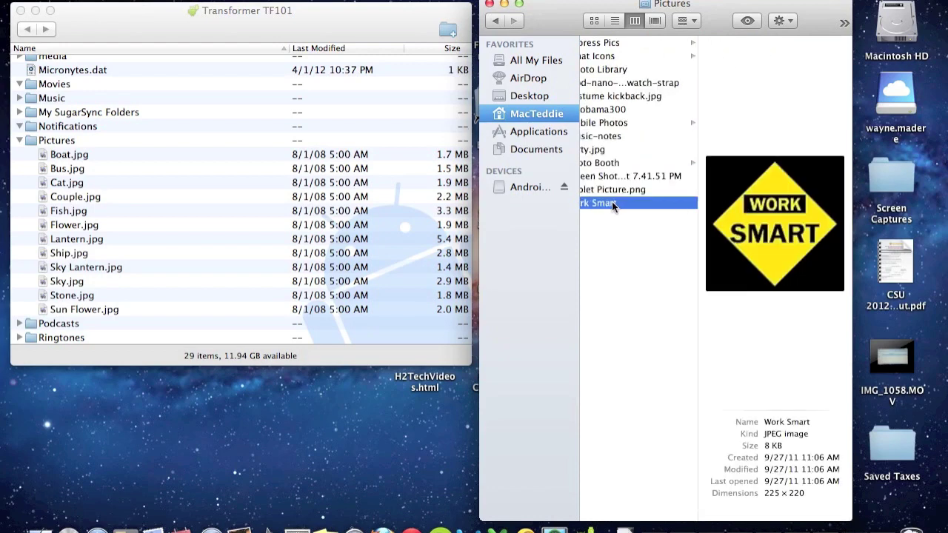
{"action": "left_click_drag", "start_coordinate": [611, 201], "coordinate": [107, 141]}
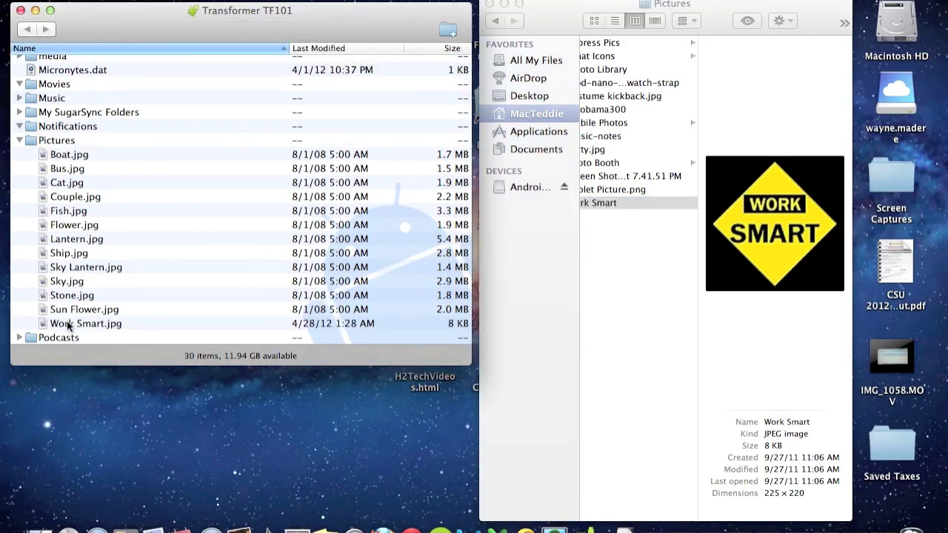
{"action": "scroll", "coordinate": [173, 296], "scroll_direction": "down", "scroll_amount": 2}
{"action": "scroll", "coordinate": [174, 296], "scroll_direction": "up", "scroll_amount": 3}
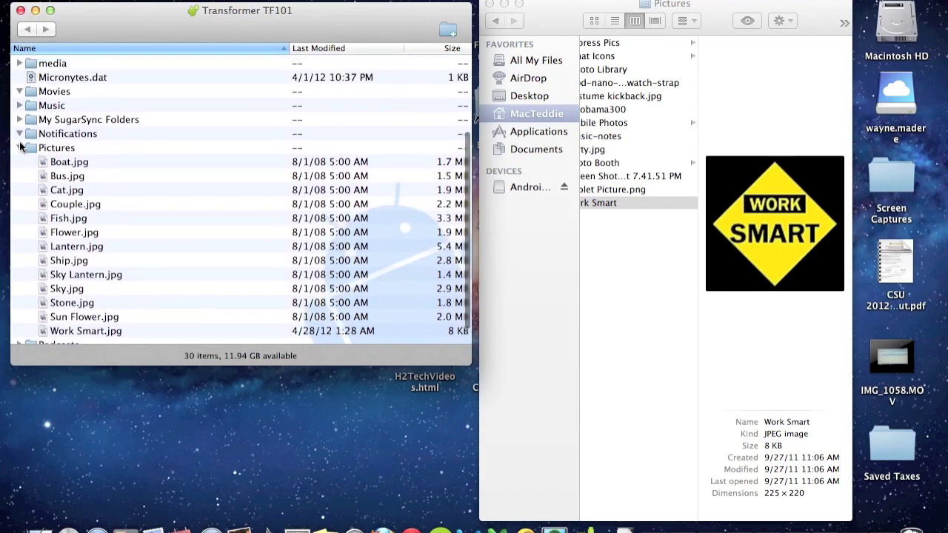
{"action": "left_click", "coordinate": [20, 148]}
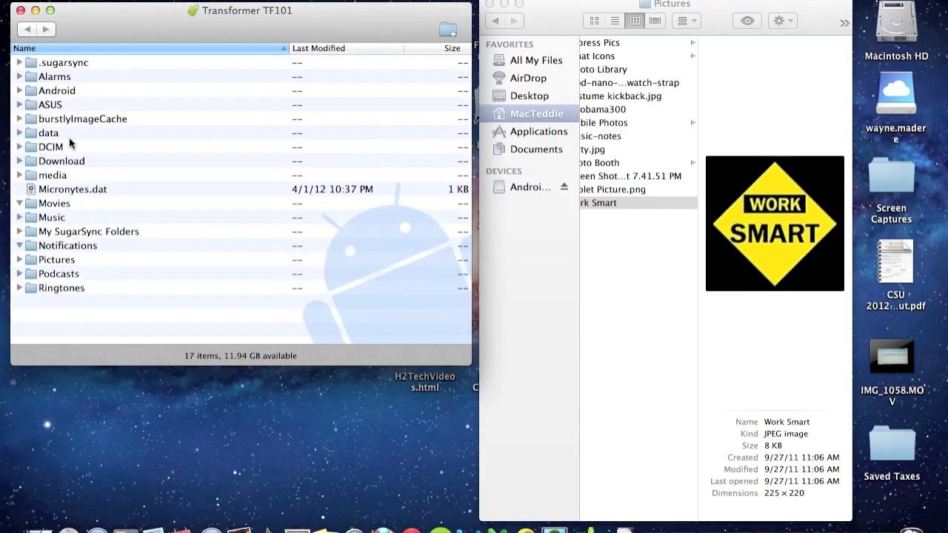
Try to copy the Pt 1 .mov video from the Mac desktop into the tablet's Movies folder, then cancel the transfer.
{"action": "left_click", "coordinate": [528, 107]}
{"action": "left_click", "coordinate": [532, 100]}
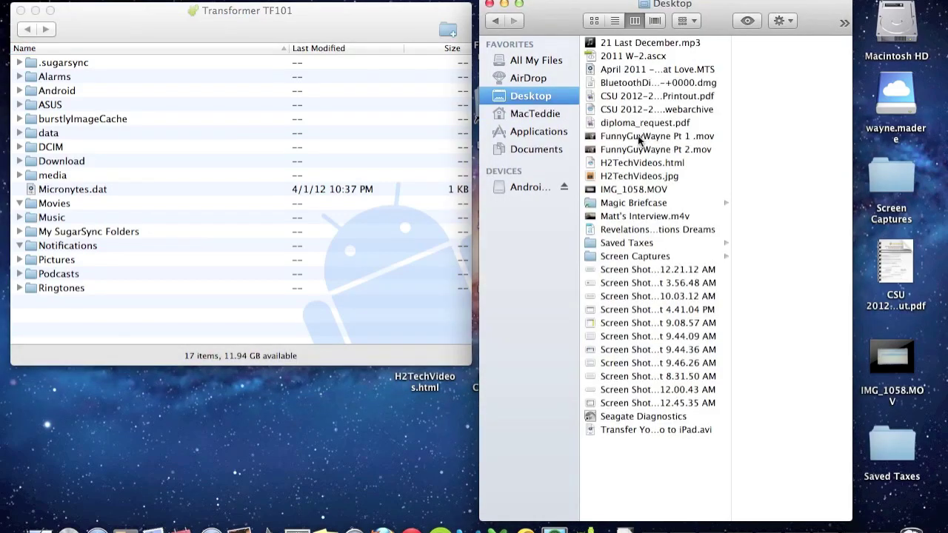
{"action": "left_click", "coordinate": [640, 140]}
{"action": "left_click_drag", "start_coordinate": [614, 142], "coordinate": [75, 222]}
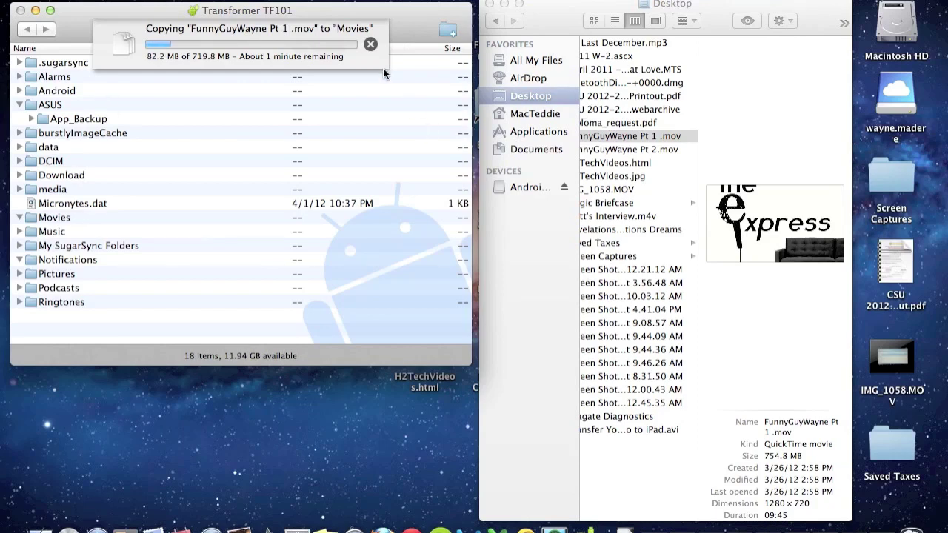
{"action": "left_click", "coordinate": [371, 45]}
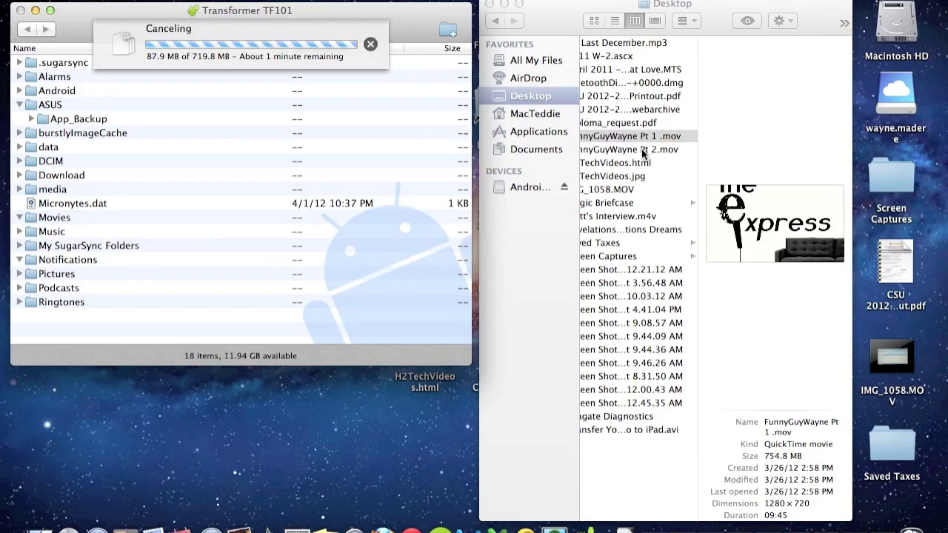
Copy the interview .m4v video from the Mac desktop into the tablet's Movies folder, then collapse the DCIM folder.
{"action": "scroll", "coordinate": [642, 154], "scroll_direction": "left", "scroll_amount": 3}
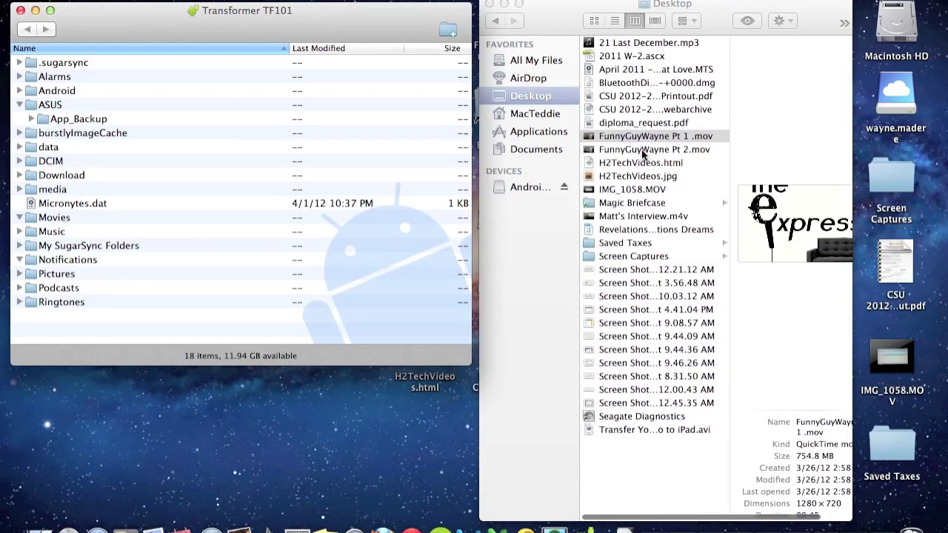
{"action": "left_click", "coordinate": [624, 219]}
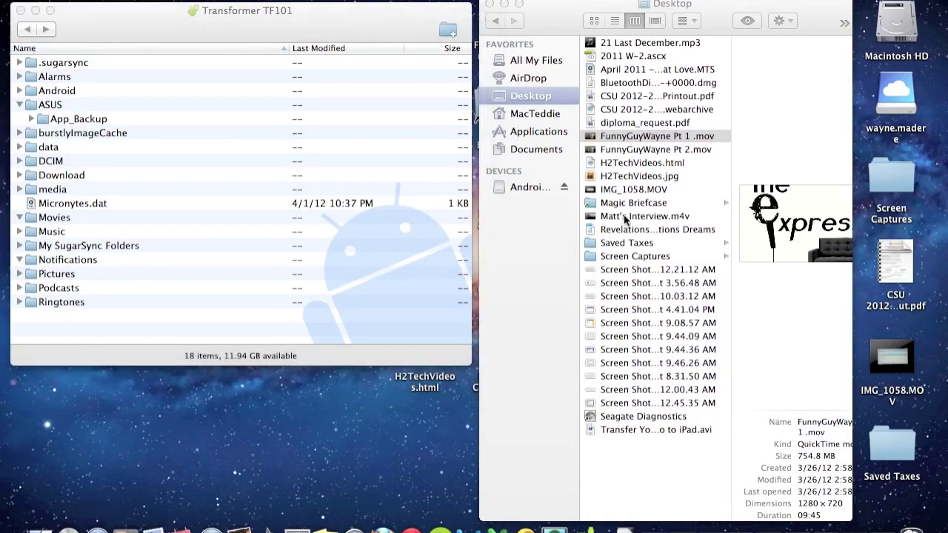
{"action": "left_click", "coordinate": [634, 216]}
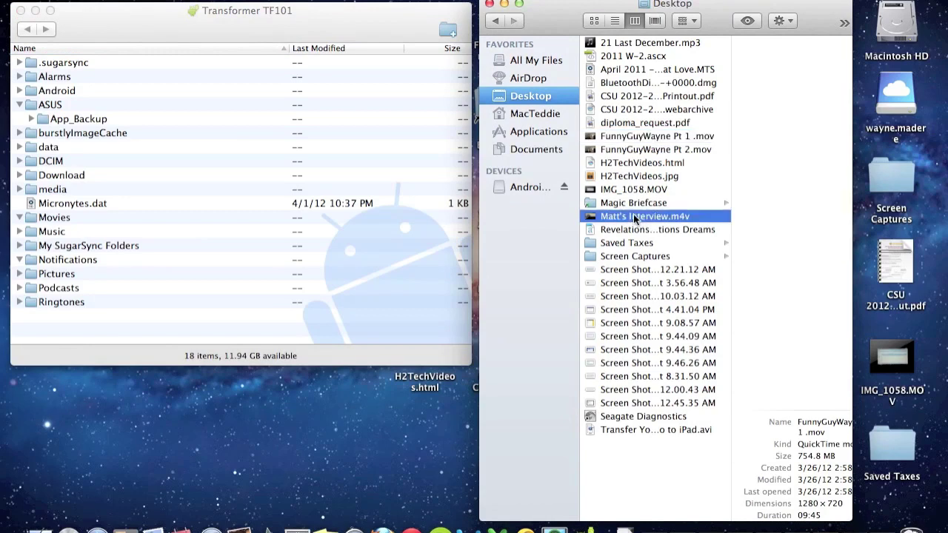
{"action": "left_click_drag", "start_coordinate": [635, 217], "coordinate": [92, 215]}
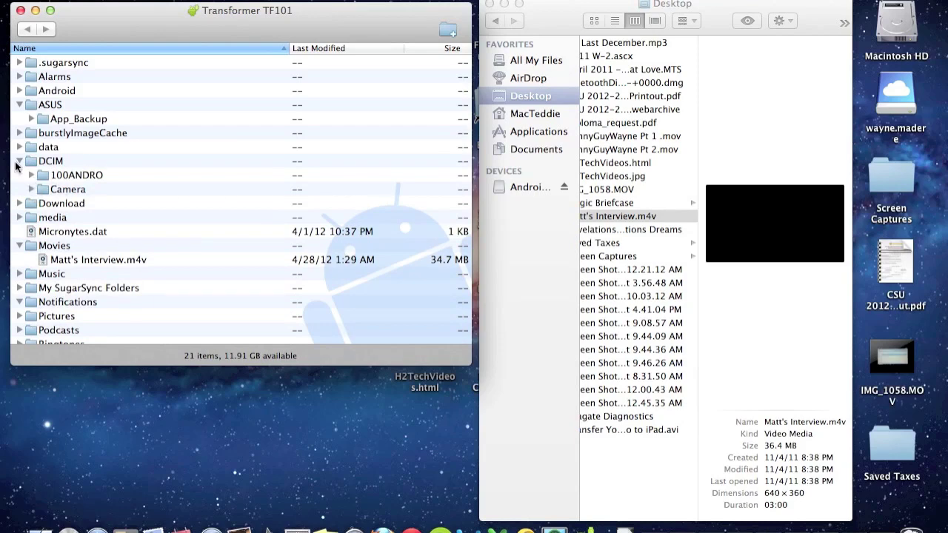
{"action": "left_click", "coordinate": [20, 162]}
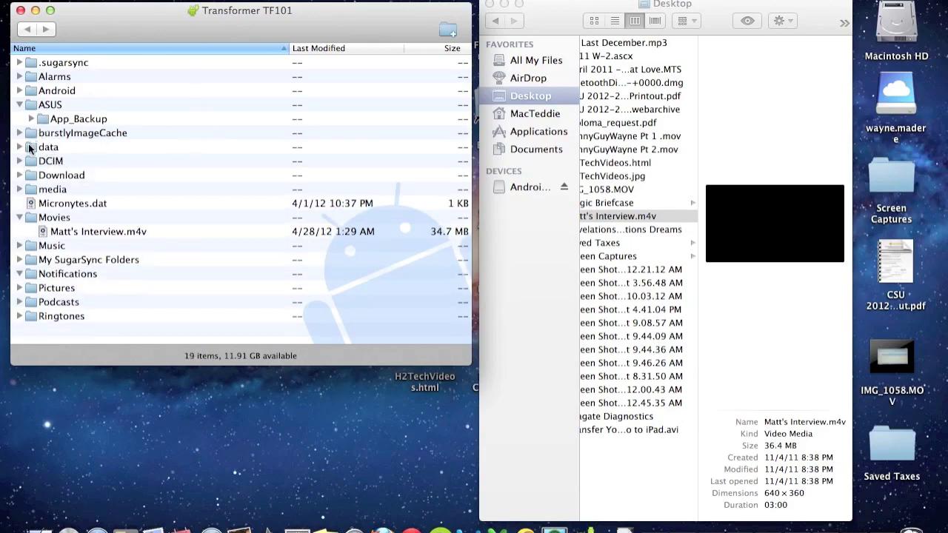
{"action": "left_click", "coordinate": [19, 147]}
Close the tablet's file transfer window, eject the Android File Transfer disk image, and close the Finder window.
{"action": "left_click", "coordinate": [20, 10]}
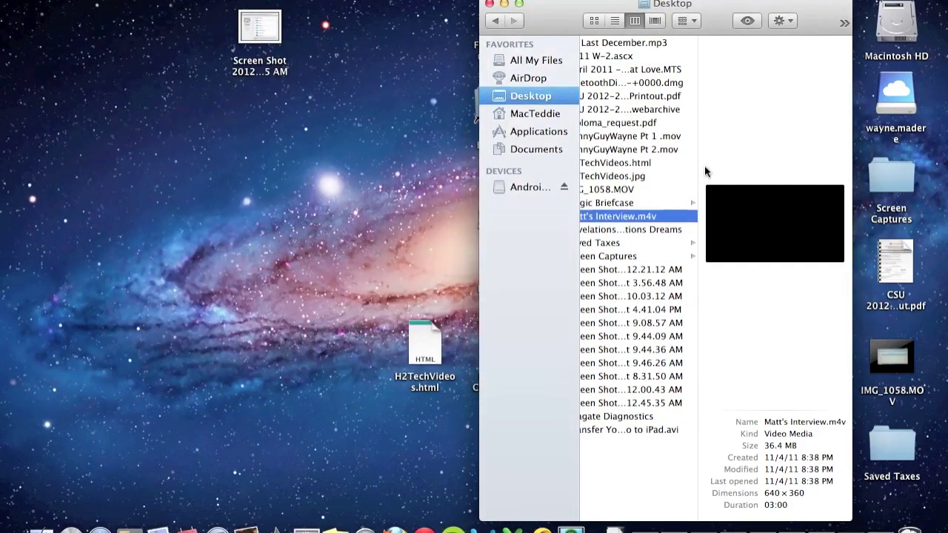
{"action": "scroll", "coordinate": [705, 172], "scroll_direction": "left", "scroll_amount": 3}
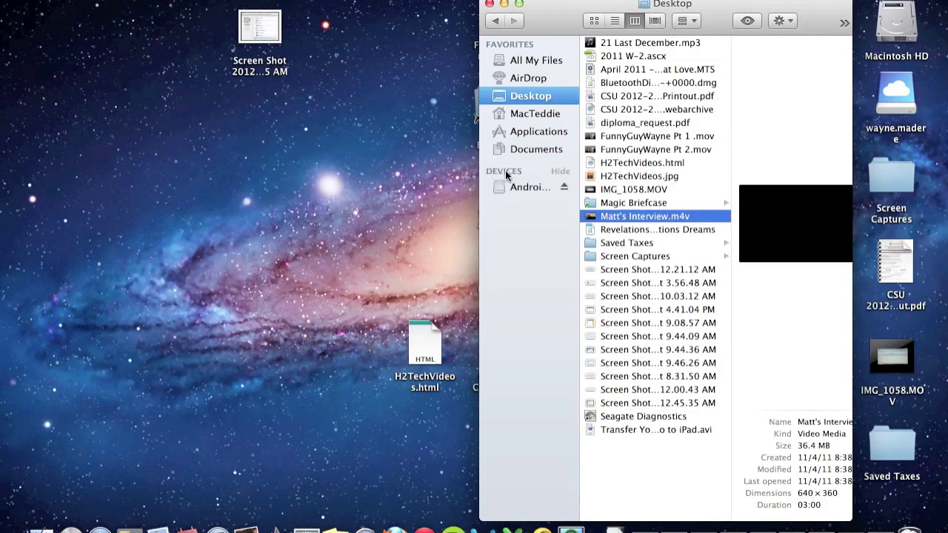
{"action": "left_click", "coordinate": [564, 188]}
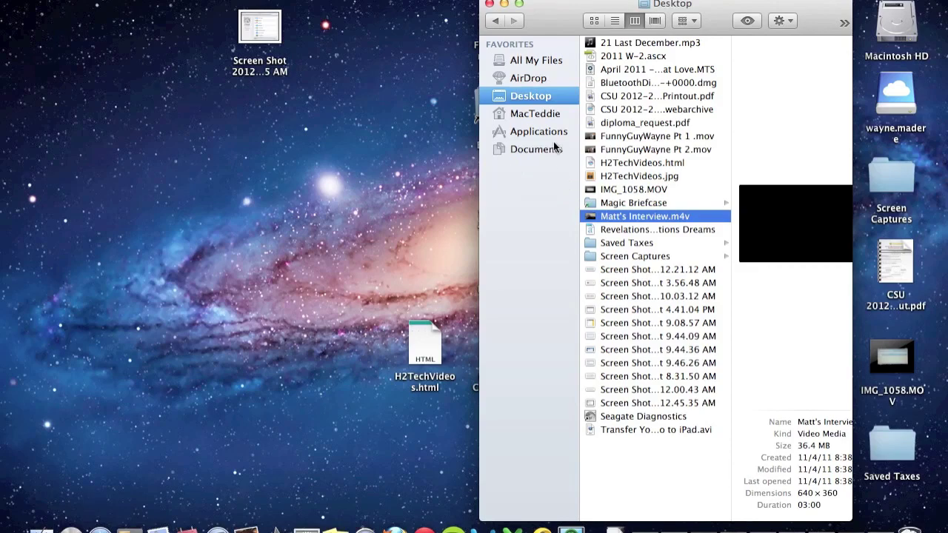
{"action": "left_click", "coordinate": [489, 5]}
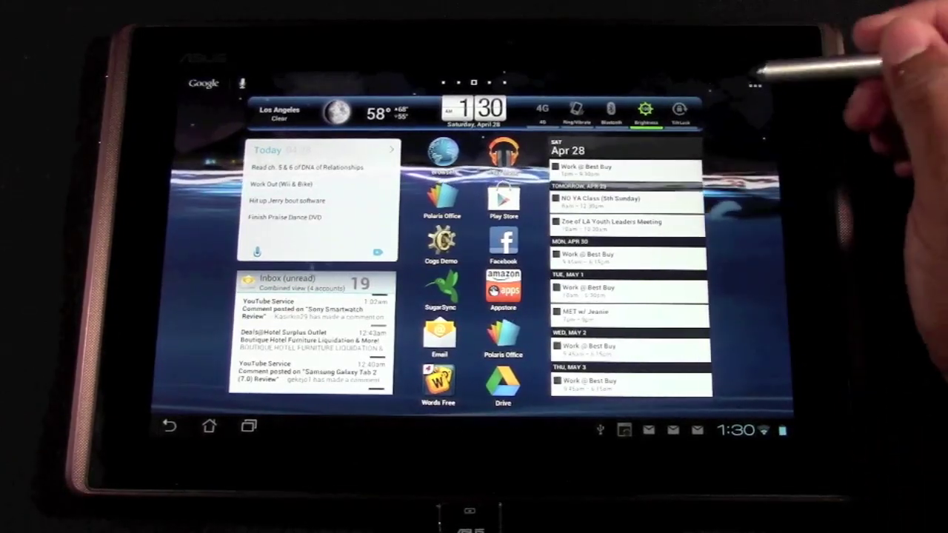
Switch to the tablet, launch File Manager from the app list, and open the Music folder in internal storage.
{"action": "left_click", "coordinate": [753, 83]}
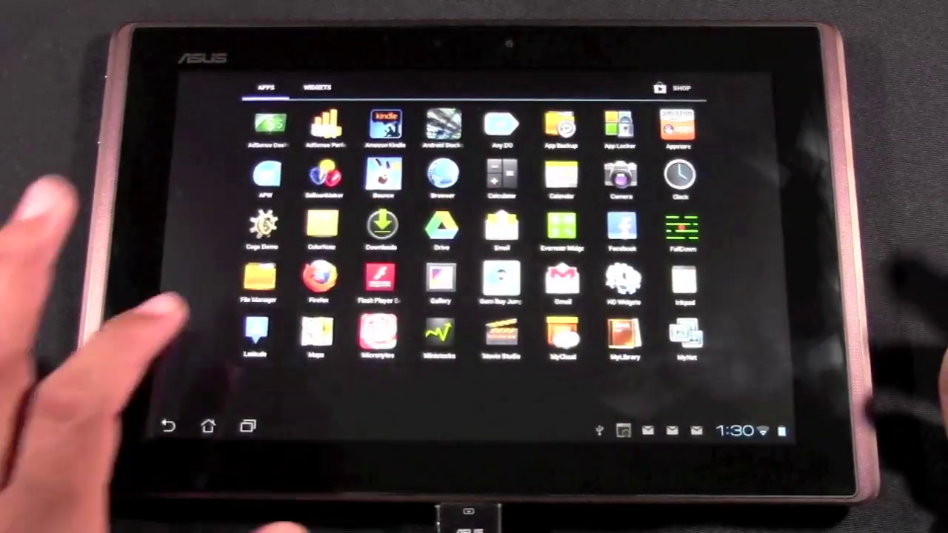
{"action": "left_click", "coordinate": [263, 279]}
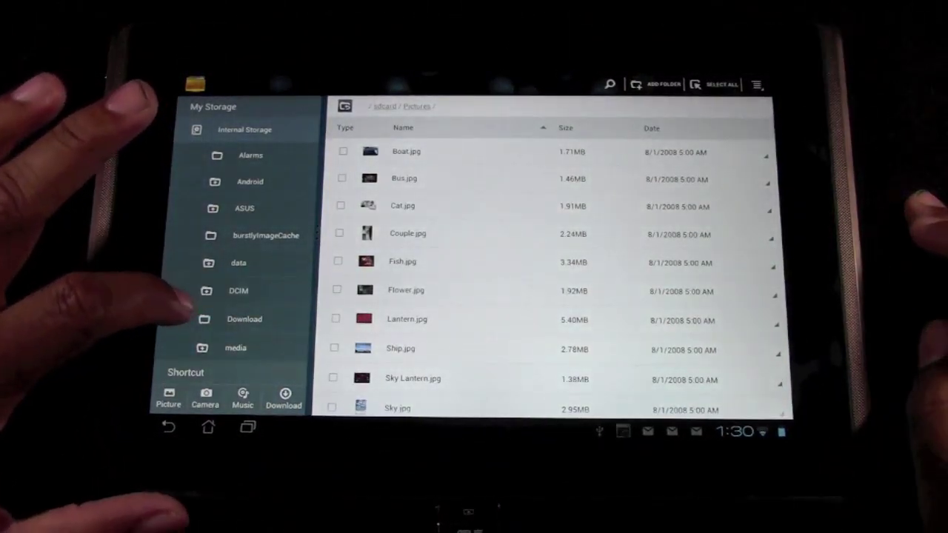
{"action": "left_click_drag", "start_coordinate": [180, 297], "coordinate": [181, 201]}
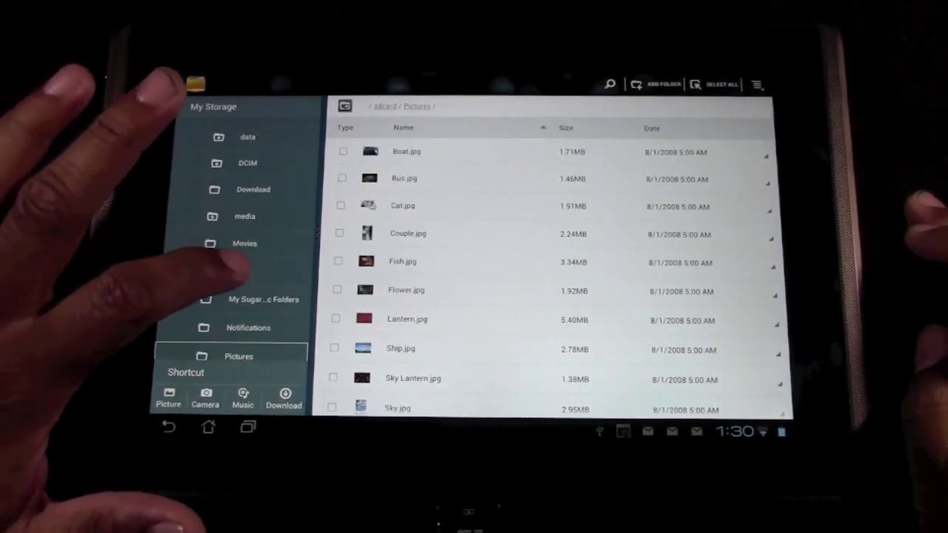
{"action": "left_click", "coordinate": [222, 271]}
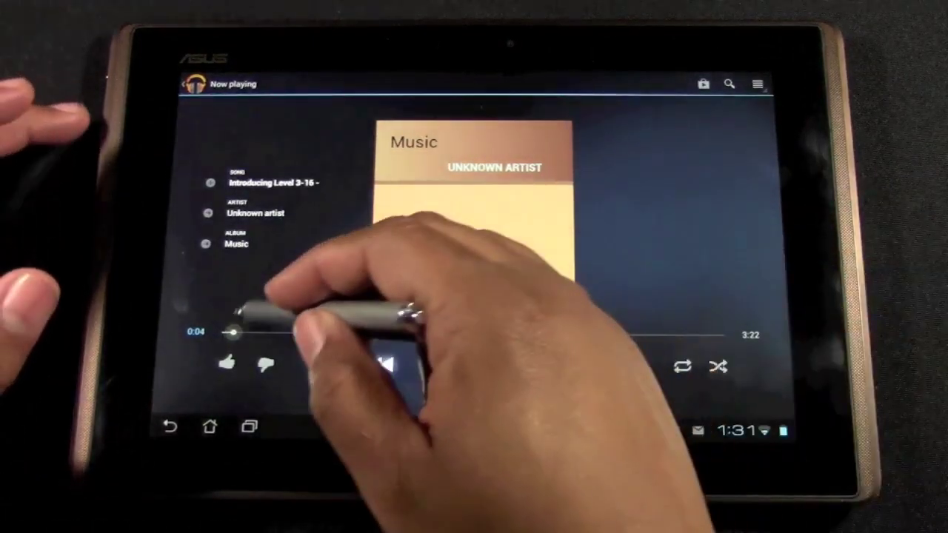
Skip ahead to about 1:03 in the song "Introducing Level 3-16 -", pause it, and return to the Music folder.
{"action": "left_click_drag", "start_coordinate": [231, 333], "coordinate": [374, 333]}
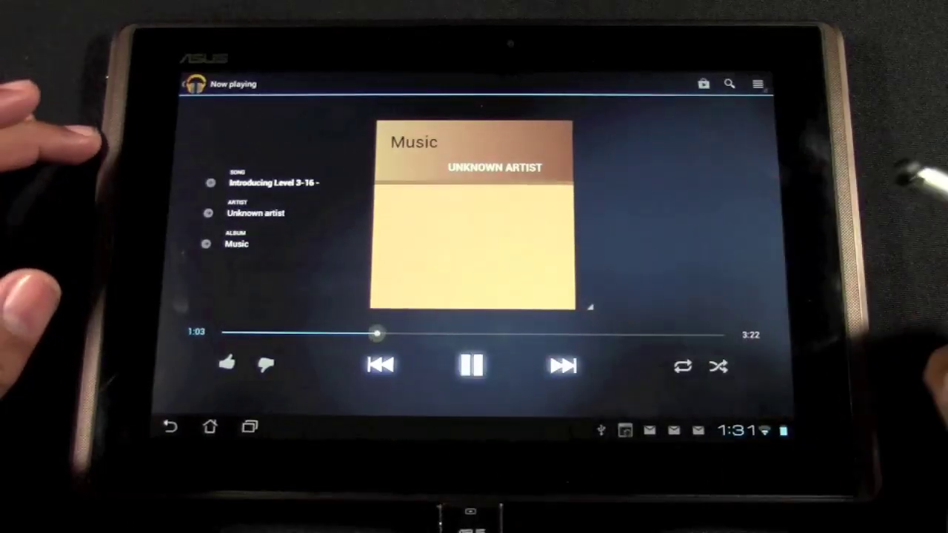
{"action": "left_click", "coordinate": [471, 364]}
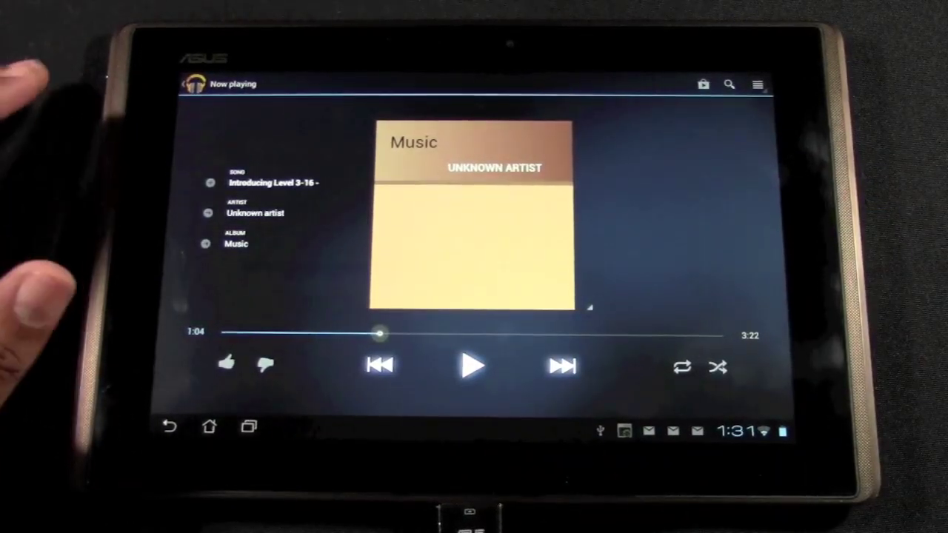
{"action": "left_click", "coordinate": [169, 427]}
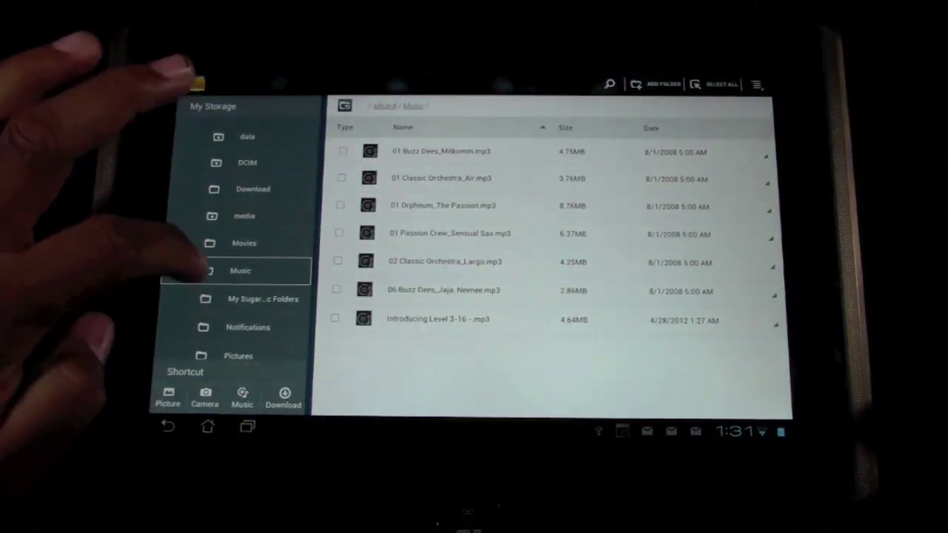
View Work Smart.jpg from the tablet's Pictures folder in full screen, then return to the file list.
{"action": "scroll", "coordinate": [222, 297], "scroll_direction": "down", "scroll_amount": 2}
{"action": "left_click", "coordinate": [242, 297]}
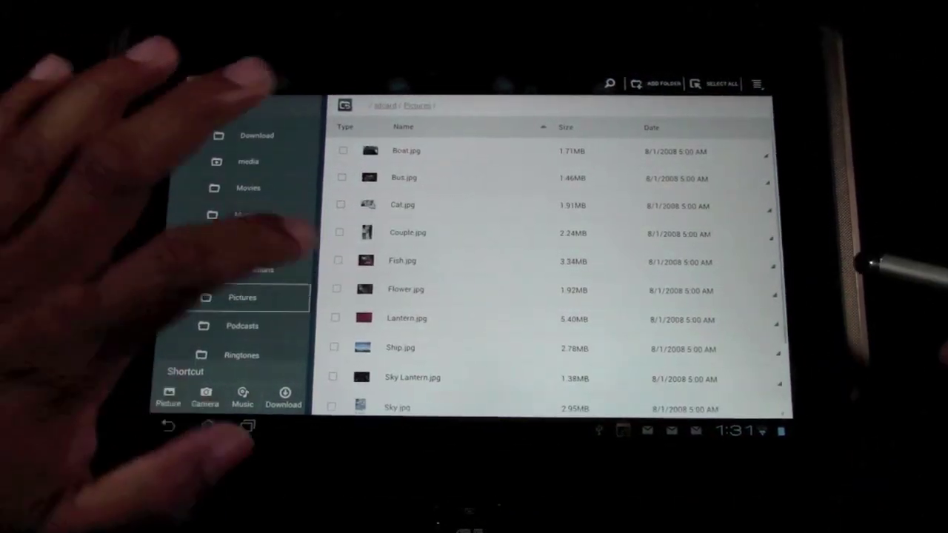
{"action": "scroll", "coordinate": [445, 282], "scroll_direction": "down", "scroll_amount": 3}
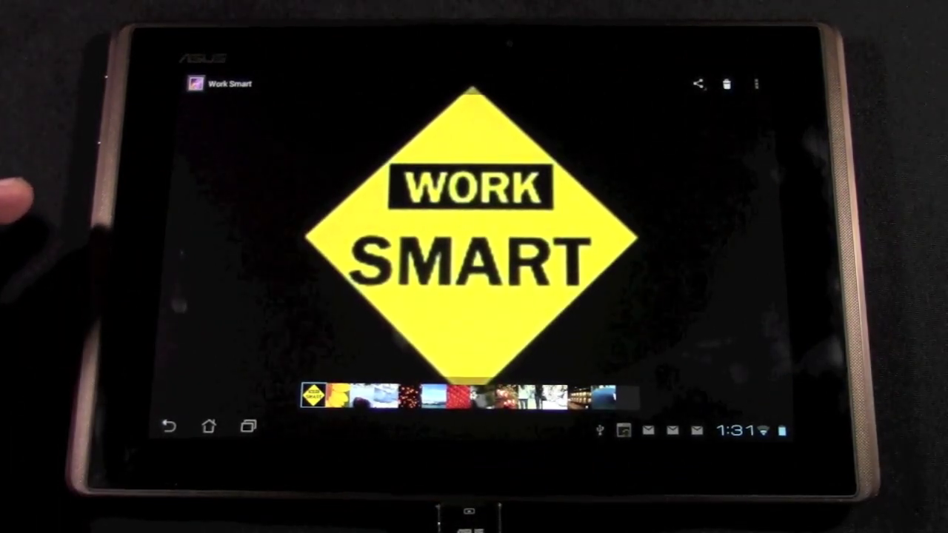
{"action": "left_click", "coordinate": [158, 274]}
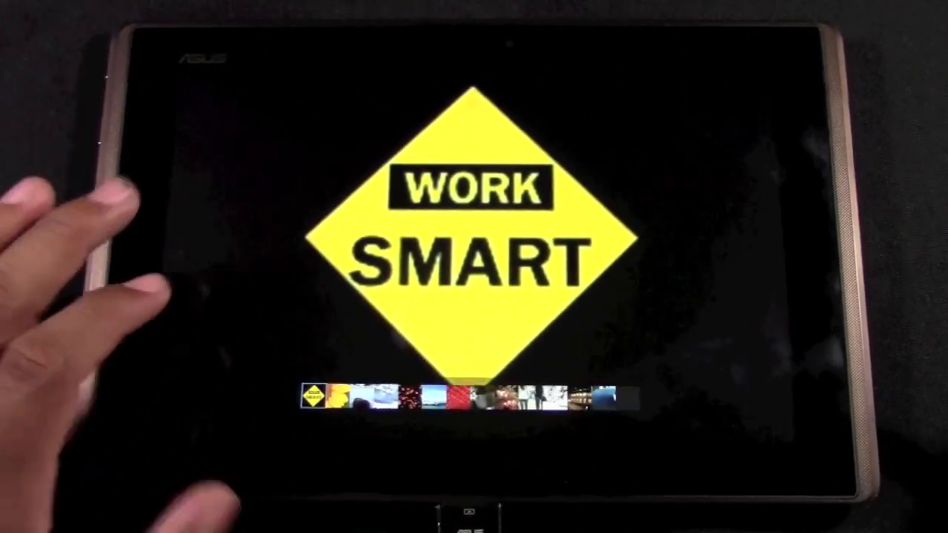
{"action": "left_click", "coordinate": [182, 428]}
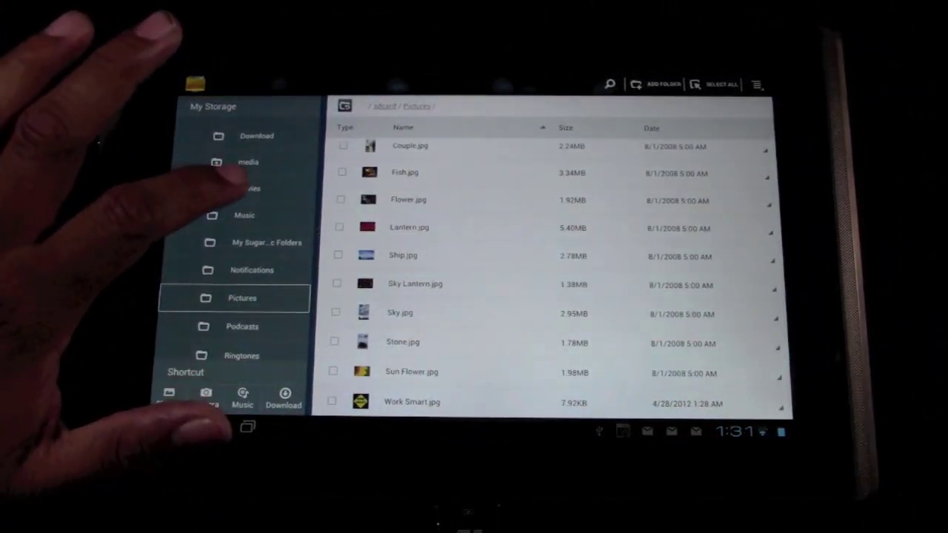
Play the interview .m4v video from the tablet's Movies folder, pause it, and leave the player.
{"action": "left_click", "coordinate": [244, 188]}
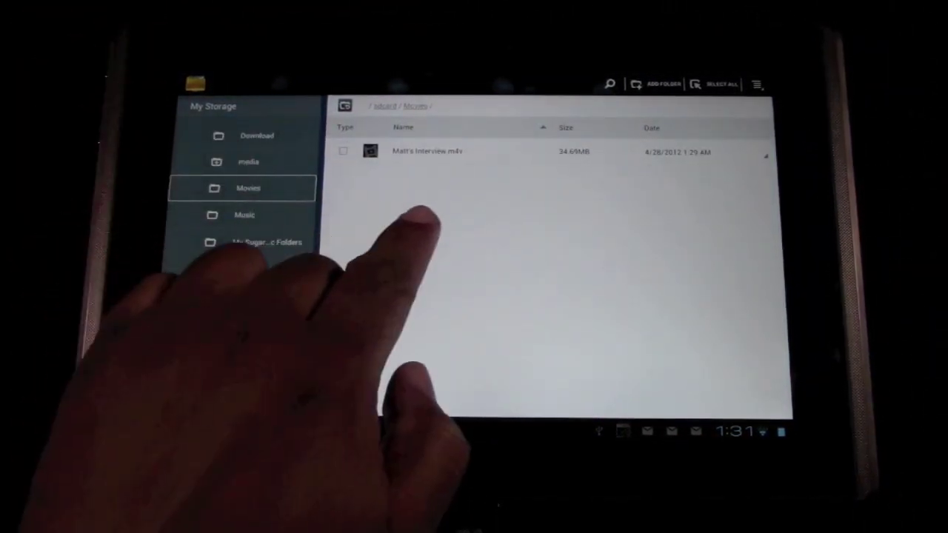
{"action": "left_click", "coordinate": [415, 151]}
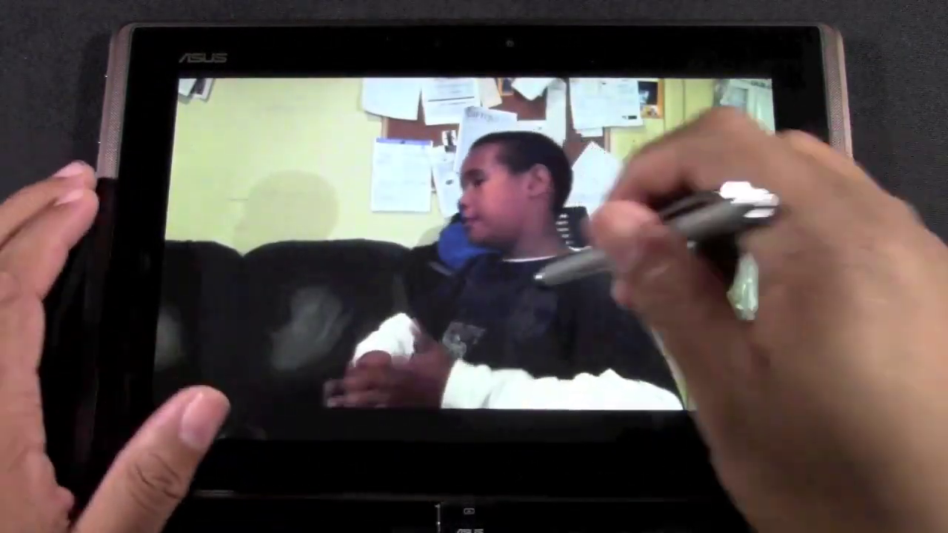
{"action": "left_click", "coordinate": [468, 236]}
{"action": "left_click", "coordinate": [168, 427]}
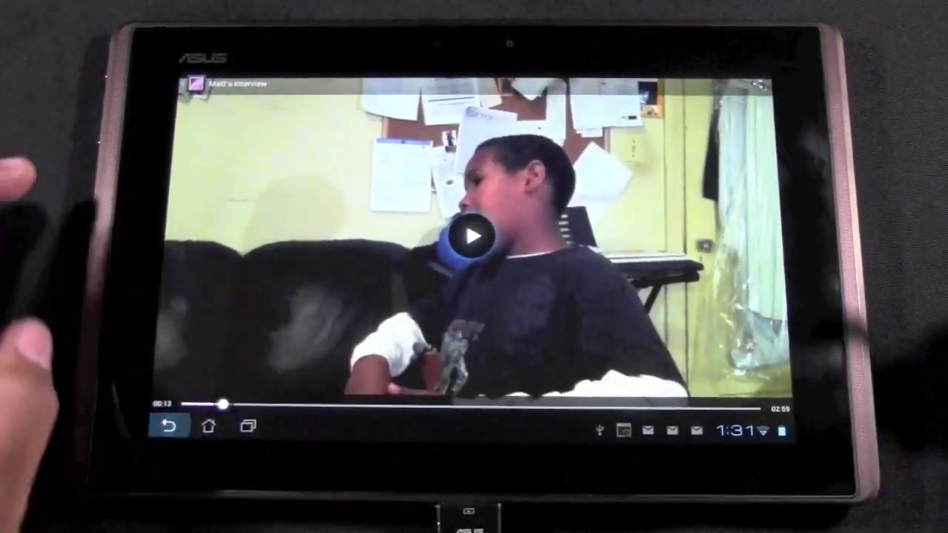